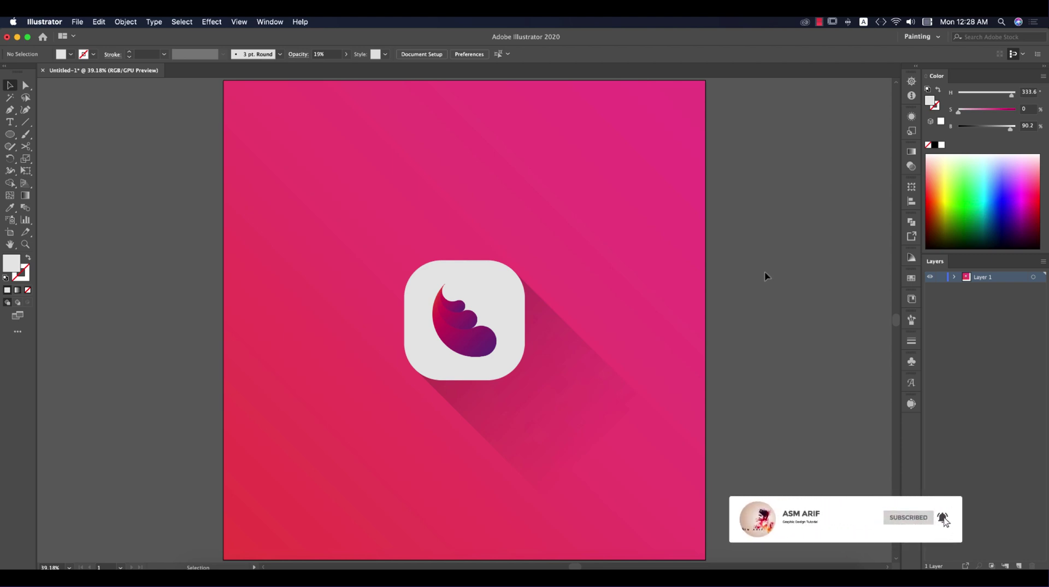
Step: Create a 2000 × 2000 px document named 'logo cre'
{"action": "left_click", "coordinate": [77, 22]}
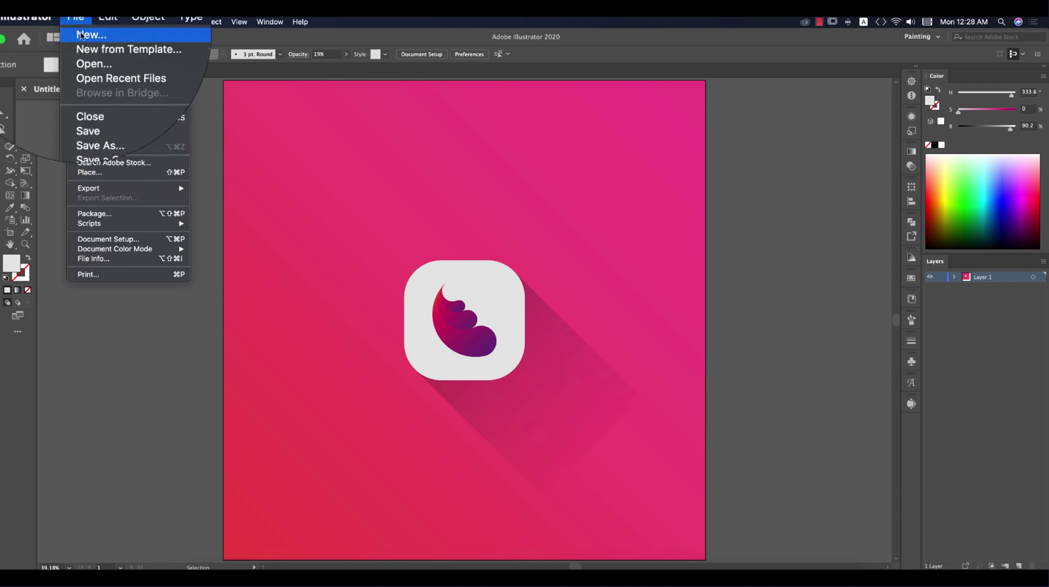
{"action": "left_click", "coordinate": [83, 32]}
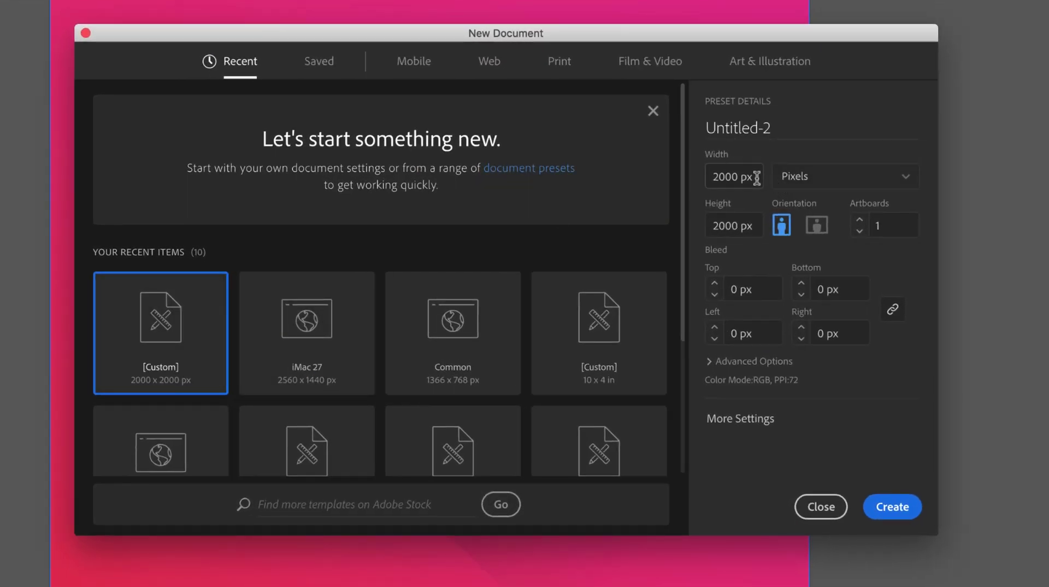
{"action": "left_click", "coordinate": [756, 177]}
{"action": "left_click", "coordinate": [740, 226]}
{"action": "left_click", "coordinate": [713, 127]}
{"action": "type", "text": "logo cre"}
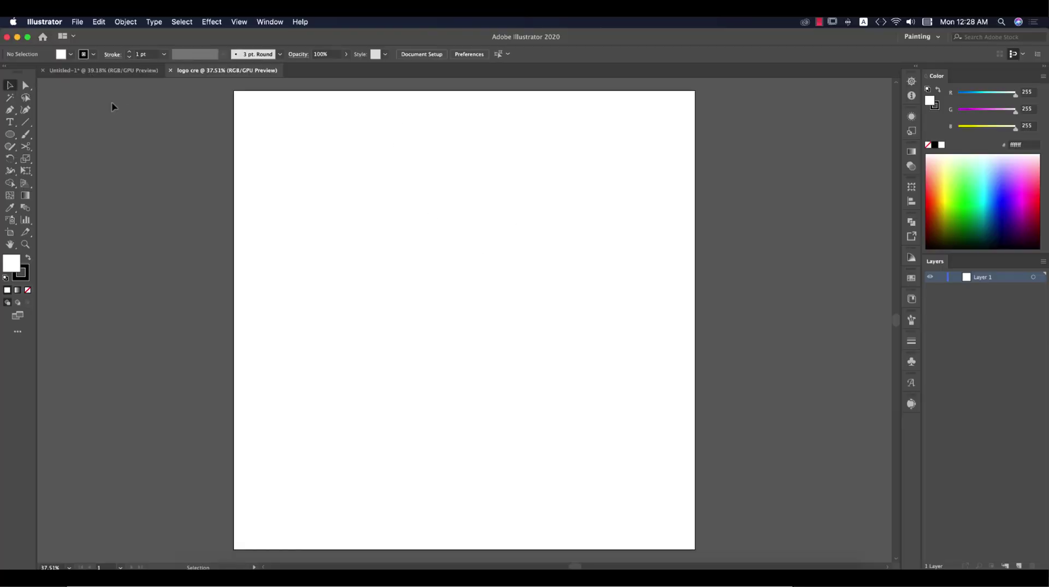
Step: Inspect the finished icon's background, crescent, rounded square and shadow, then return to logo cre
{"action": "left_click", "coordinate": [102, 70]}
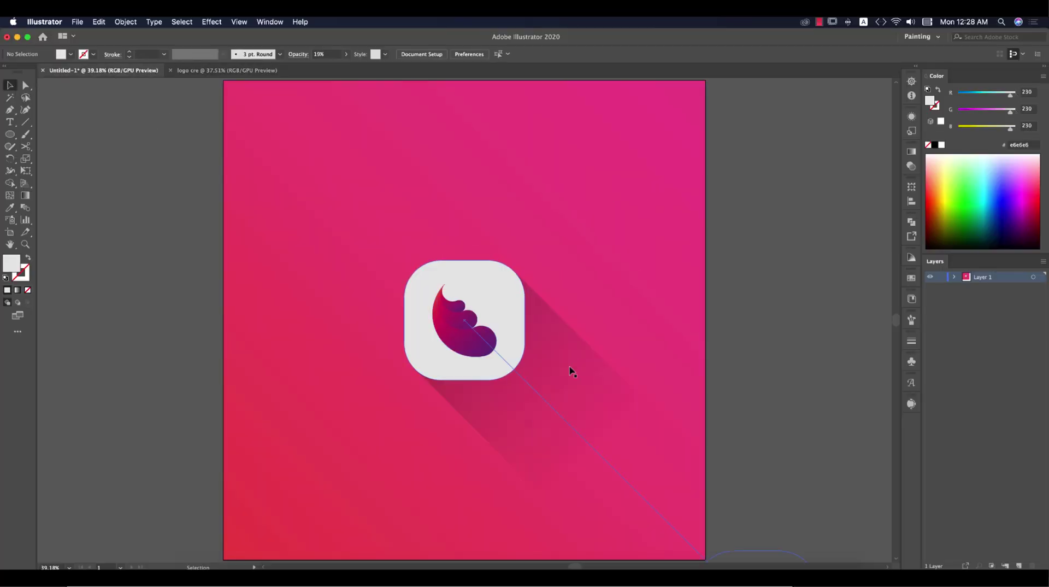
{"action": "left_click", "coordinate": [516, 332]}
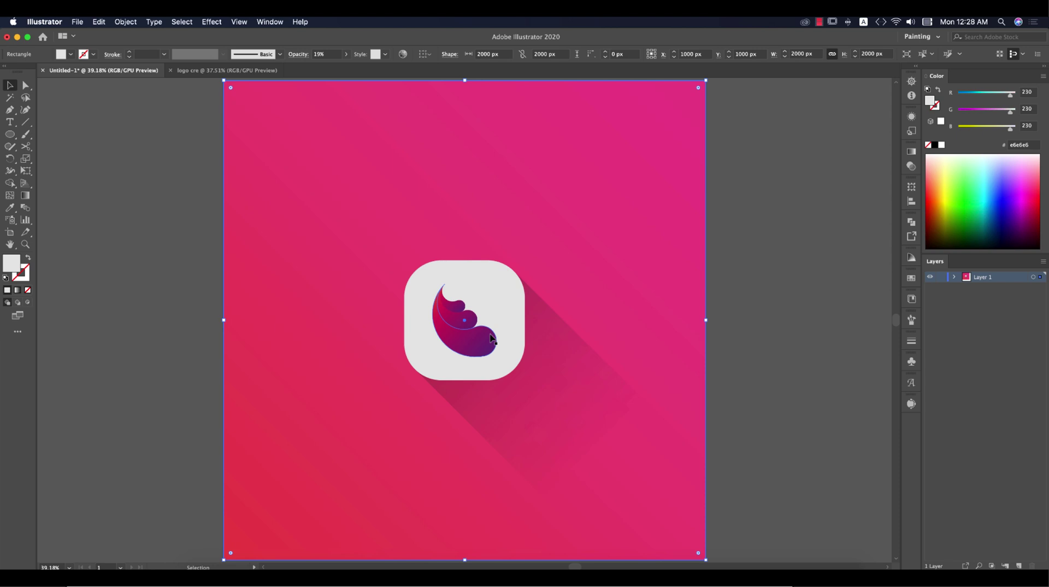
{"action": "left_click", "coordinate": [494, 343]}
{"action": "left_click", "coordinate": [508, 314]}
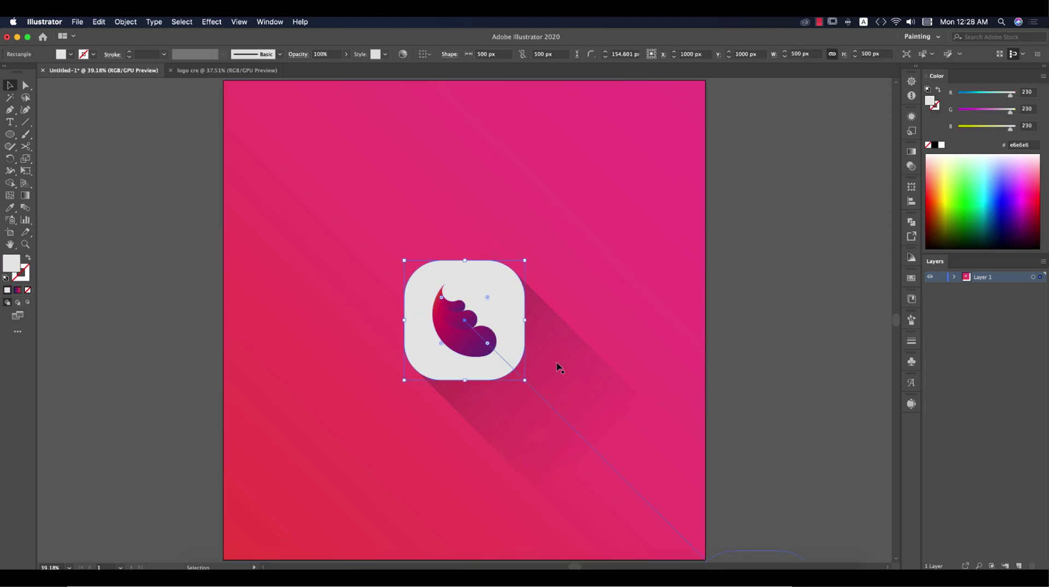
{"action": "left_click", "coordinate": [557, 362]}
{"action": "left_click", "coordinate": [773, 208]}
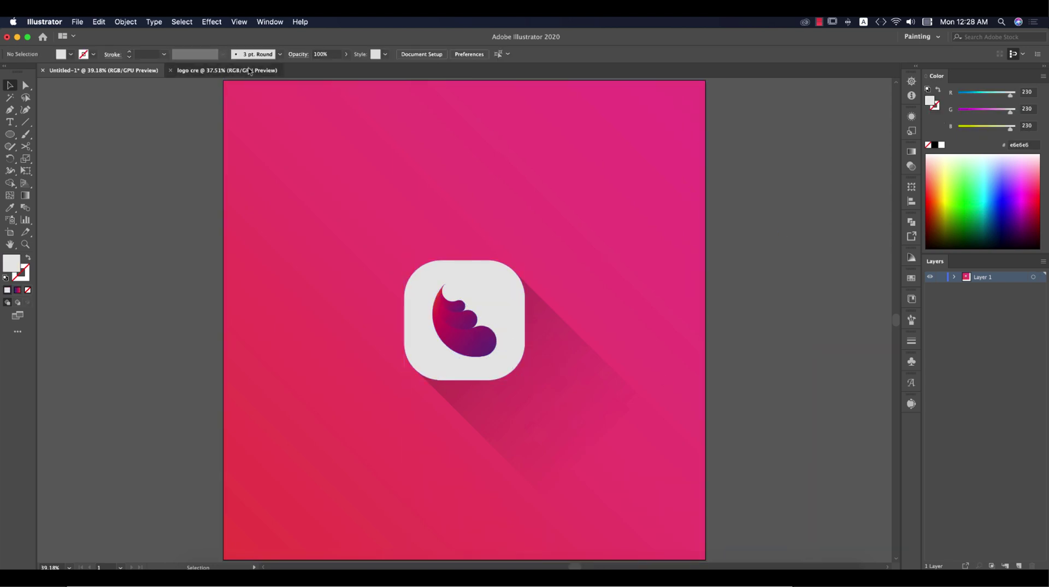
{"action": "left_click", "coordinate": [227, 70]}
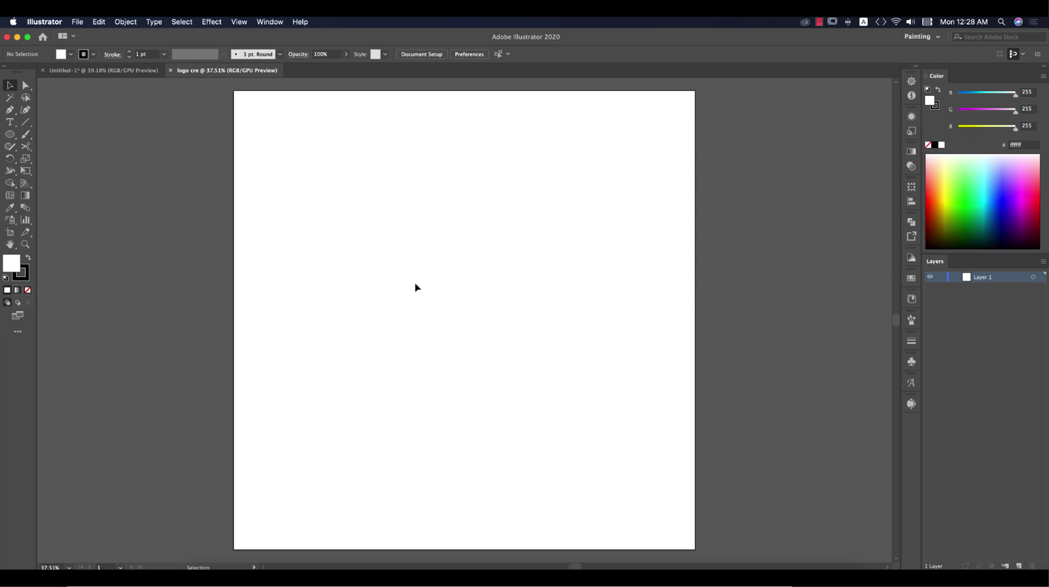
Step: Draw a 750 px circle with the Ellipse tool and set its fill to None
{"action": "left_click_drag", "start_coordinate": [20, 140], "coordinate": [63, 161]}
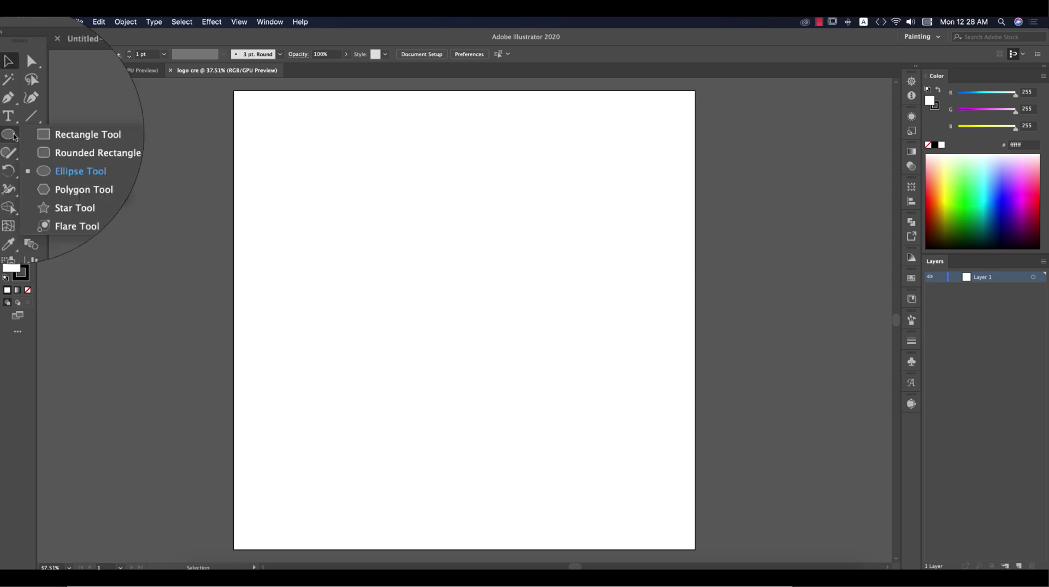
{"action": "left_click", "coordinate": [63, 159]}
{"action": "left_click_drag", "start_coordinate": [483, 282], "coordinate": [570, 368]}
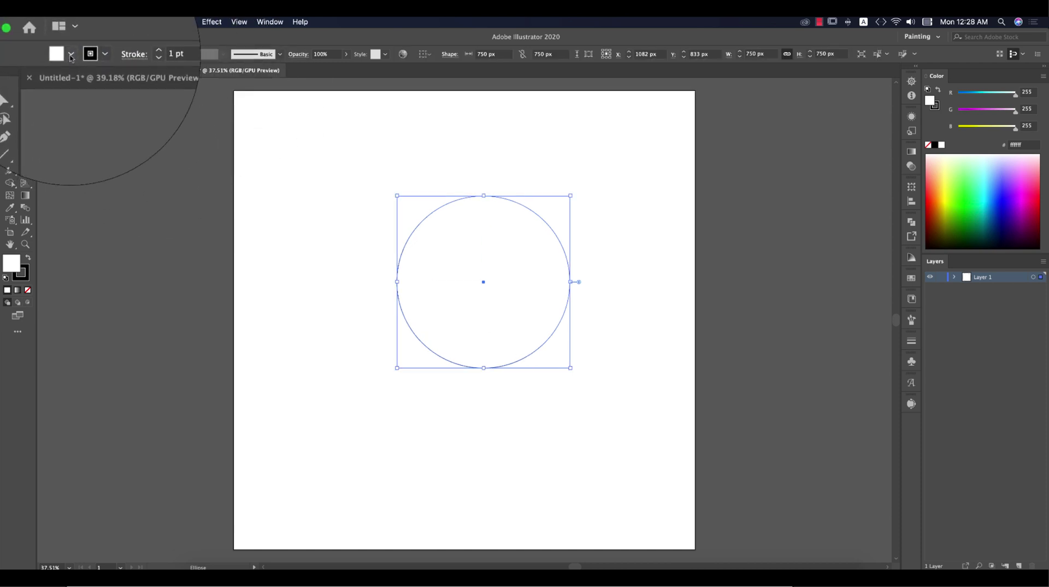
{"action": "left_click", "coordinate": [61, 54]}
{"action": "left_click", "coordinate": [7, 73]}
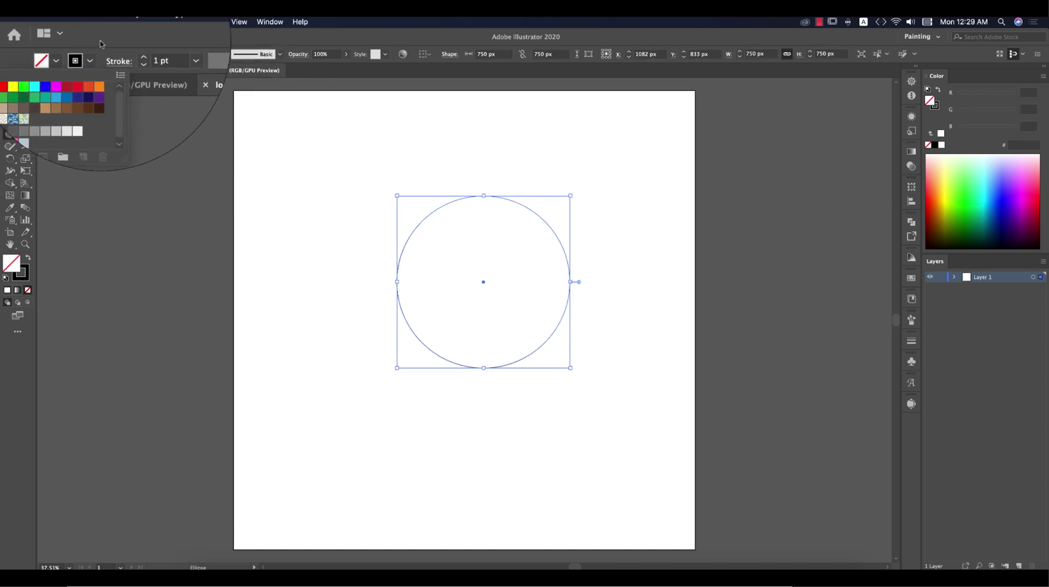
{"action": "left_click", "coordinate": [144, 54]}
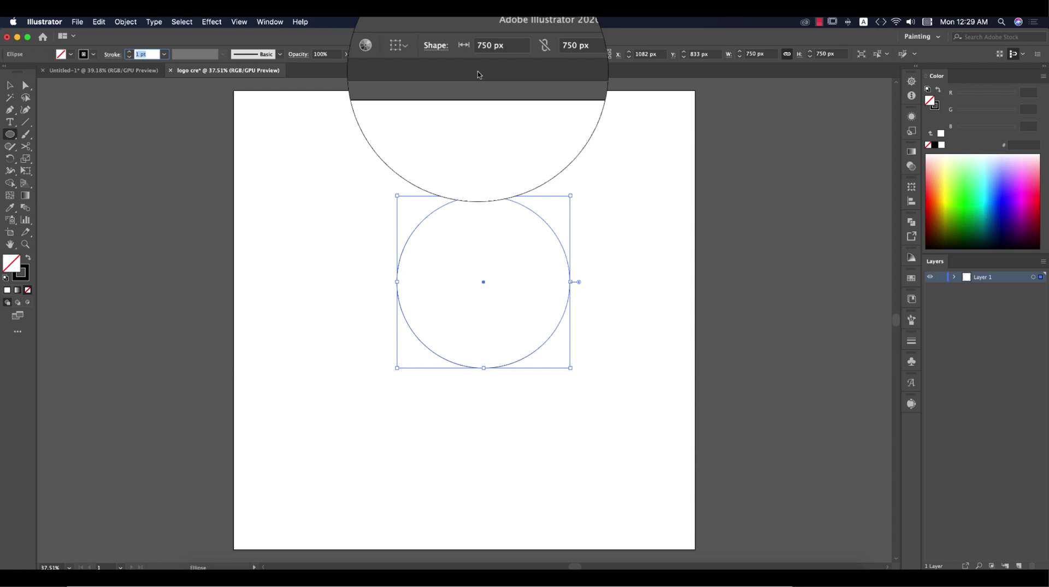
Step: Centre the circle horizontally and vertically on the artboard, then reselect it
{"action": "left_click", "coordinate": [424, 54]}
{"action": "left_click", "coordinate": [432, 87]}
{"action": "left_click", "coordinate": [456, 54]}
{"action": "left_click", "coordinate": [499, 54]}
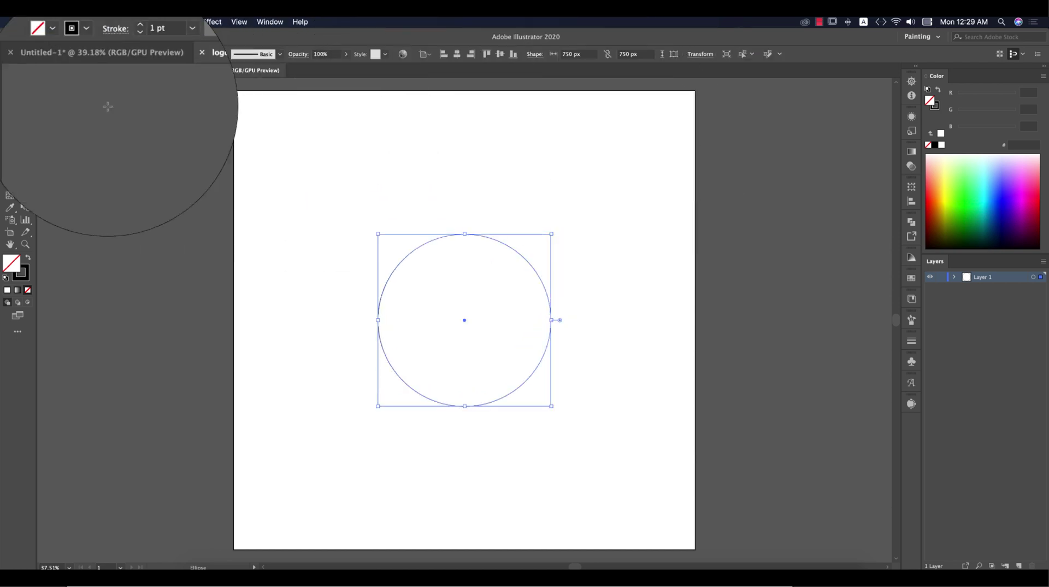
{"action": "left_click", "coordinate": [10, 84]}
{"action": "left_click", "coordinate": [622, 306]}
{"action": "left_click_drag", "start_coordinate": [584, 298], "coordinate": [534, 433]}
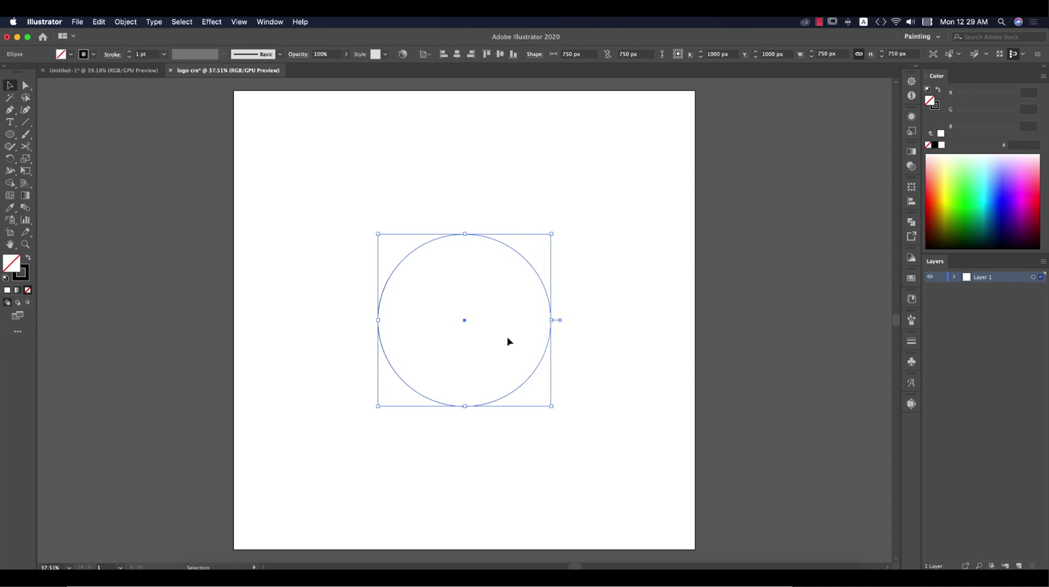
{"action": "left_click", "coordinate": [592, 306]}
{"action": "left_click_drag", "start_coordinate": [579, 276], "coordinate": [541, 340]}
Step: Paste a copy in front and scale it proportionally to 468.75 px (width / 1.6)
{"action": "key", "text": "super+f"}
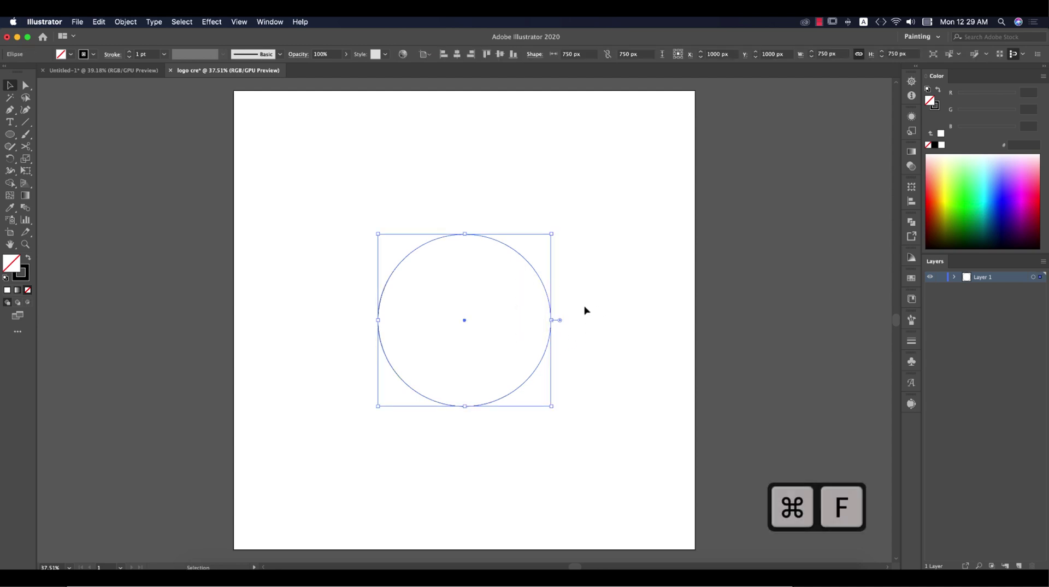
{"action": "left_click", "coordinate": [836, 54]}
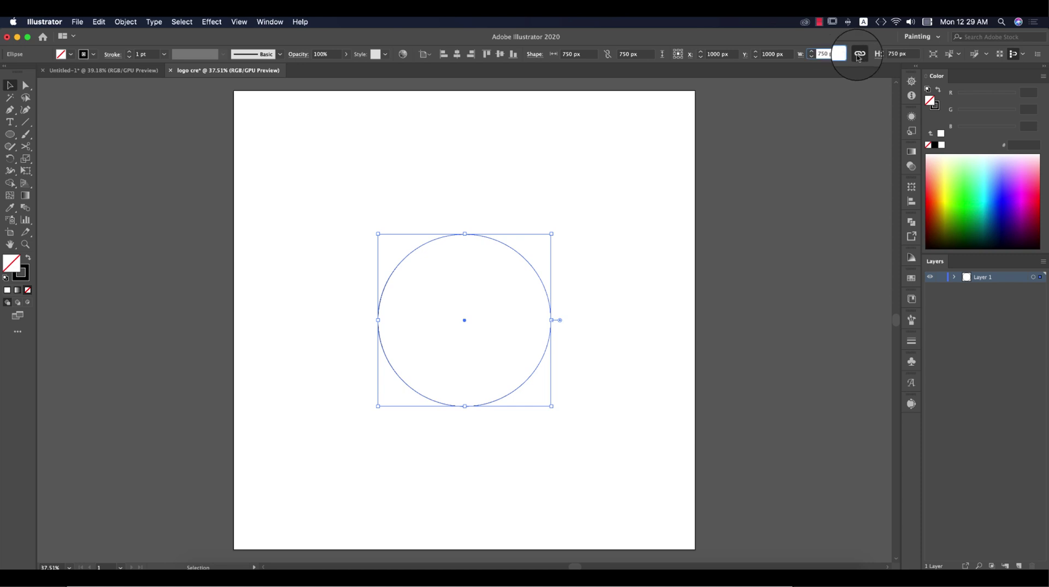
{"action": "left_click", "coordinate": [859, 54]}
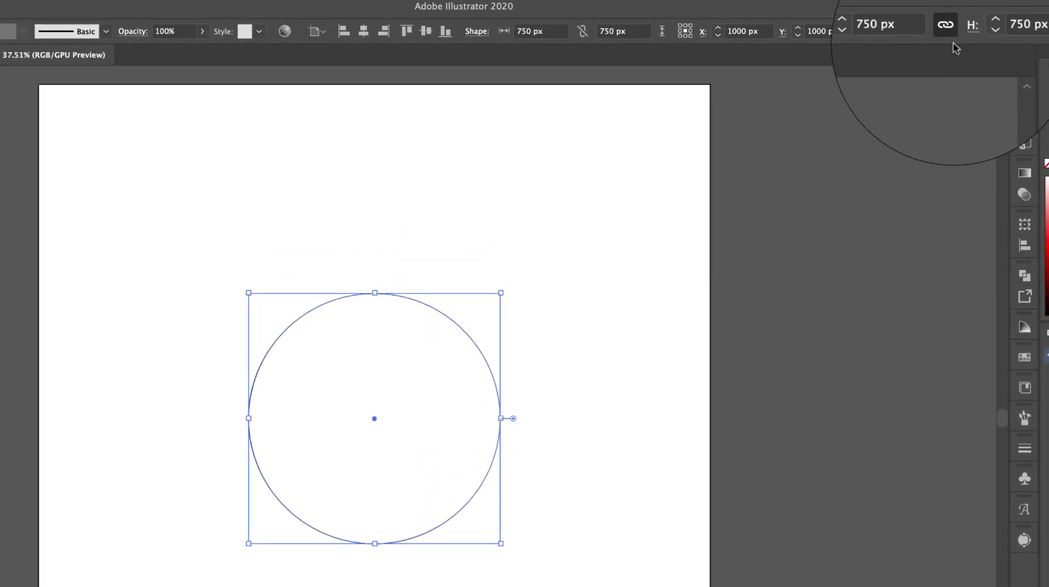
{"action": "left_click", "coordinate": [917, 34]}
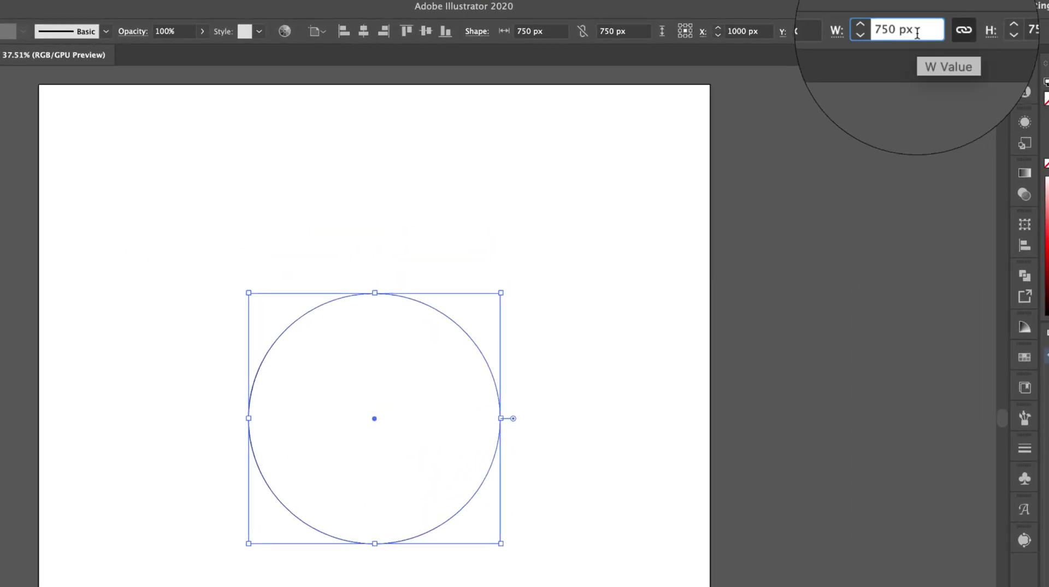
{"action": "type", "text": "/1.6"}
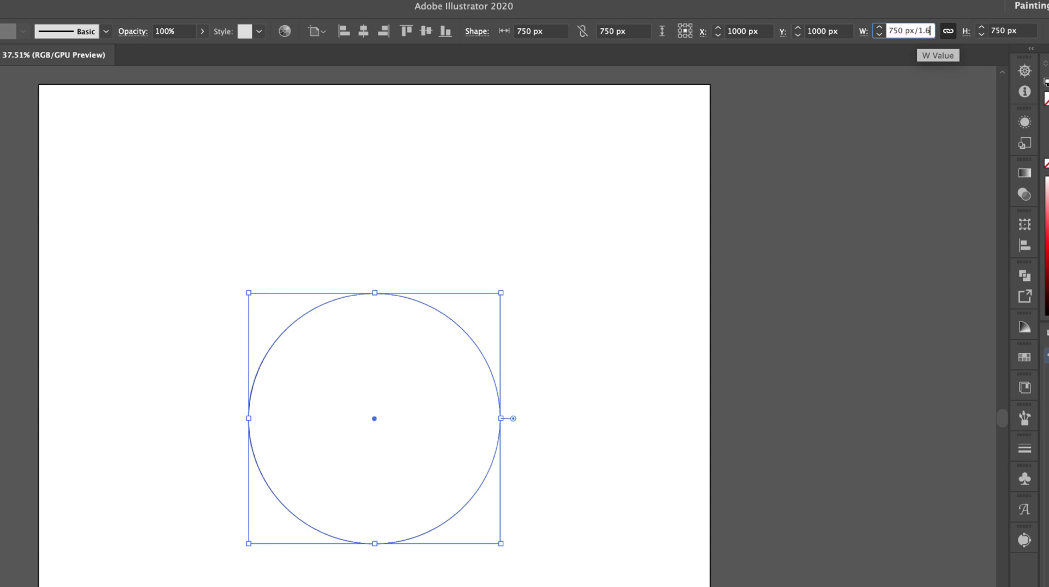
{"action": "key", "text": "Return"}
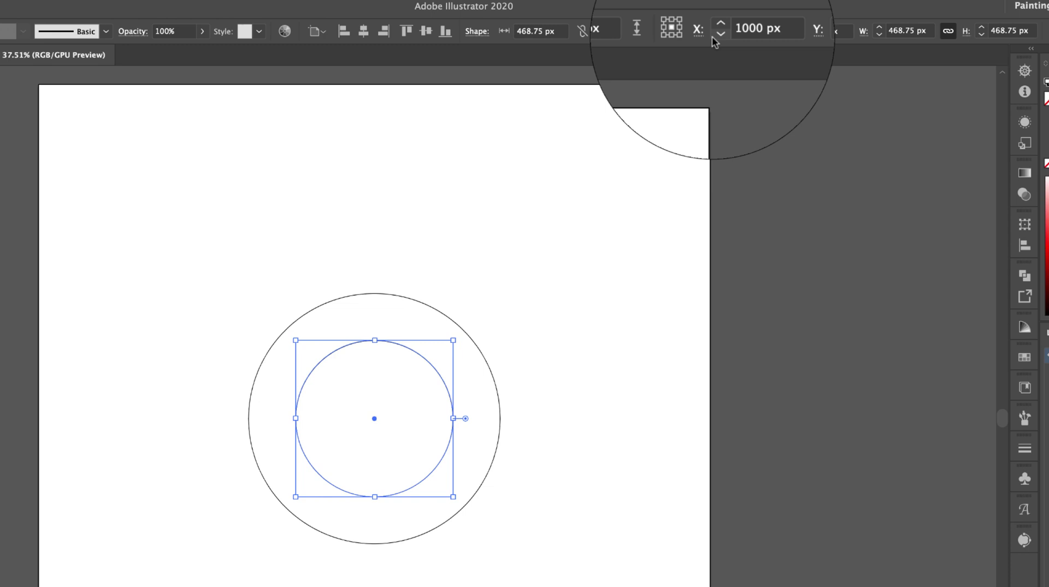
Step: Copy and paste in front again, dividing the width by 1.6 to 292.969 px
{"action": "key", "text": "super+c"}
{"action": "key", "text": "super+f"}
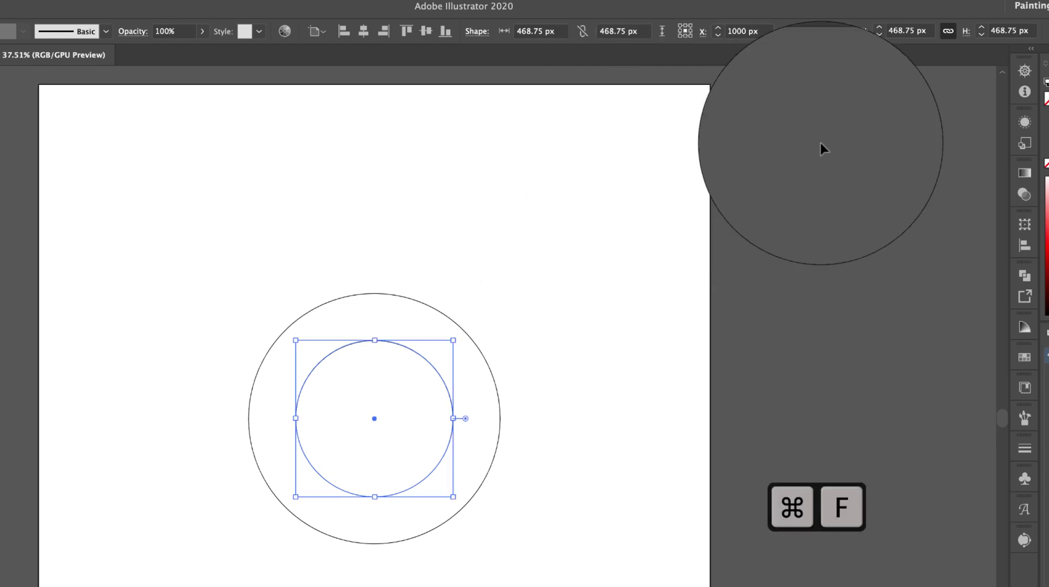
{"action": "left_click", "coordinate": [929, 30]}
{"action": "type", "text": "/1."}
{"action": "type", "text": "6"}
{"action": "key", "text": "Return"}
Step: Add the innermost copy at 183.106 px by dividing the width by 1.6
{"action": "key", "text": "super+c"}
{"action": "key", "text": "super+f"}
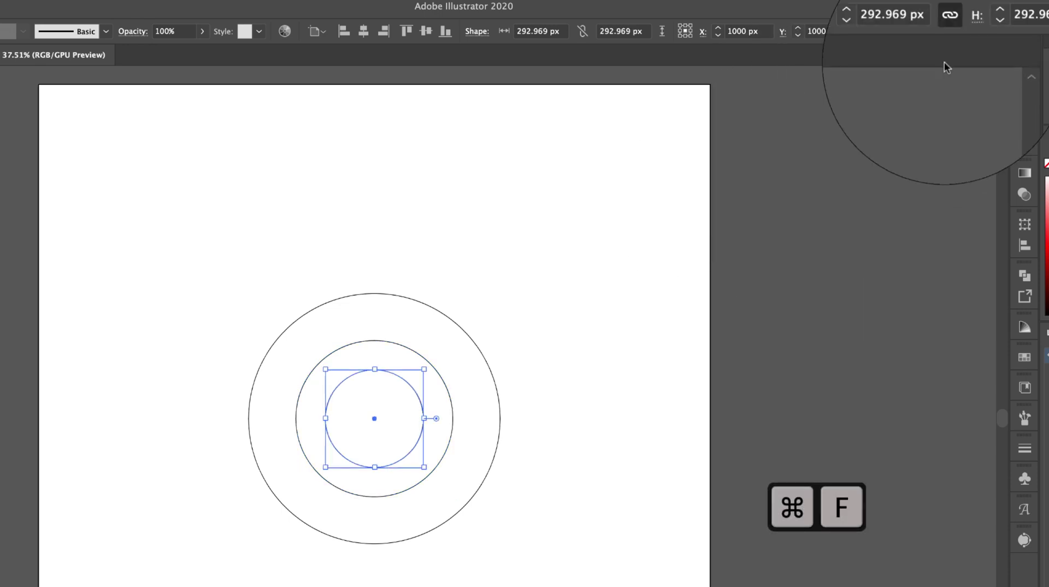
{"action": "left_click", "coordinate": [930, 31]}
{"action": "type", "text": "/1.6"}
{"action": "key", "text": "Return"}
{"action": "left_click", "coordinate": [506, 328]}
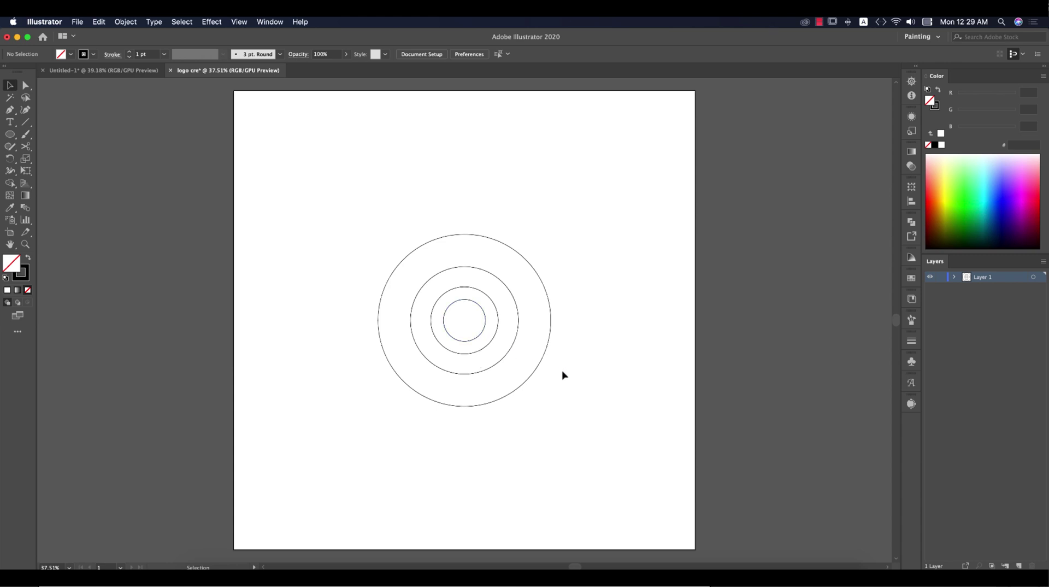
Step: Bottom-align the inner circles to the outer circle, using it as key object
{"action": "left_click_drag", "start_coordinate": [366, 237], "coordinate": [626, 488]}
{"action": "left_click", "coordinate": [511, 394]}
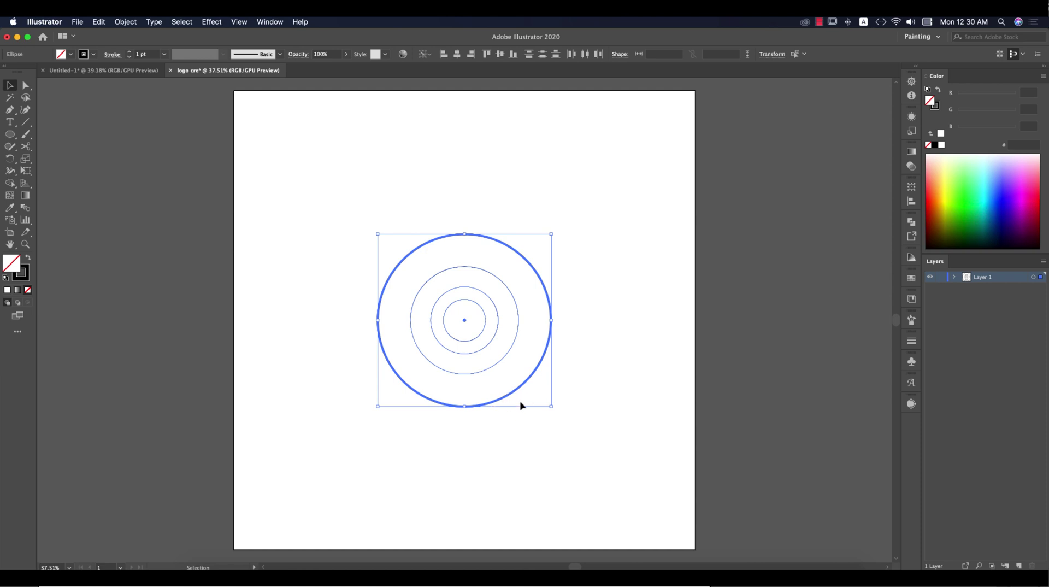
{"action": "left_click", "coordinate": [512, 54]}
{"action": "left_click", "coordinate": [411, 478]}
Step: Draw a vertical line through the circles, select everything and activate Shape Builder
{"action": "key", "text": "backslash"}
{"action": "left_click_drag", "start_coordinate": [465, 191], "coordinate": [503, 489]}
{"action": "key", "text": "v"}
{"action": "key", "text": "ctrl+a"}
{"action": "key", "text": "l"}
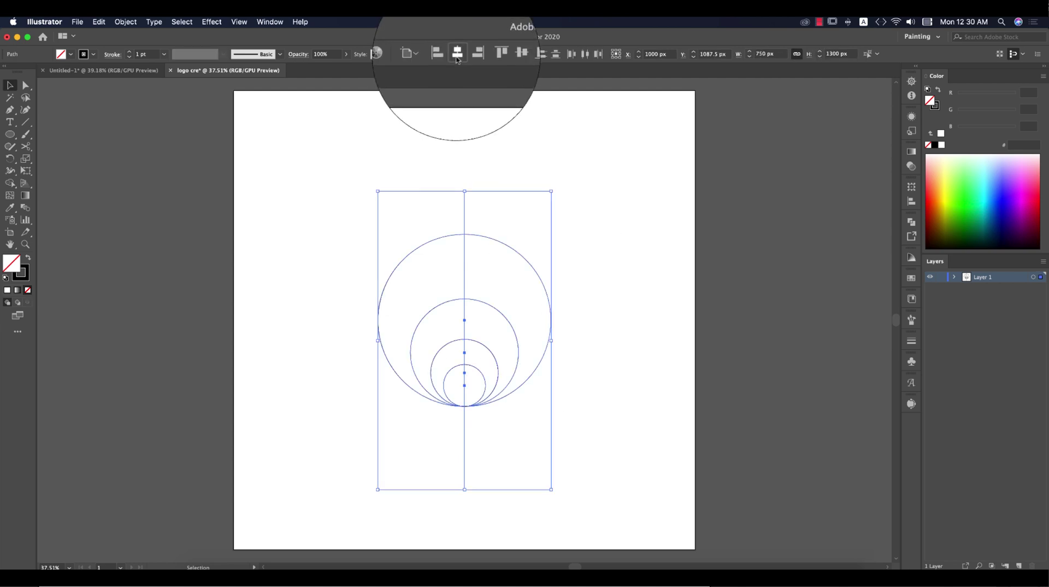
{"action": "left_click_drag", "start_coordinate": [480, 95], "coordinate": [400, 208]}
{"action": "key", "text": "ctrl+z"}
{"action": "key", "text": "ctrl+a"}
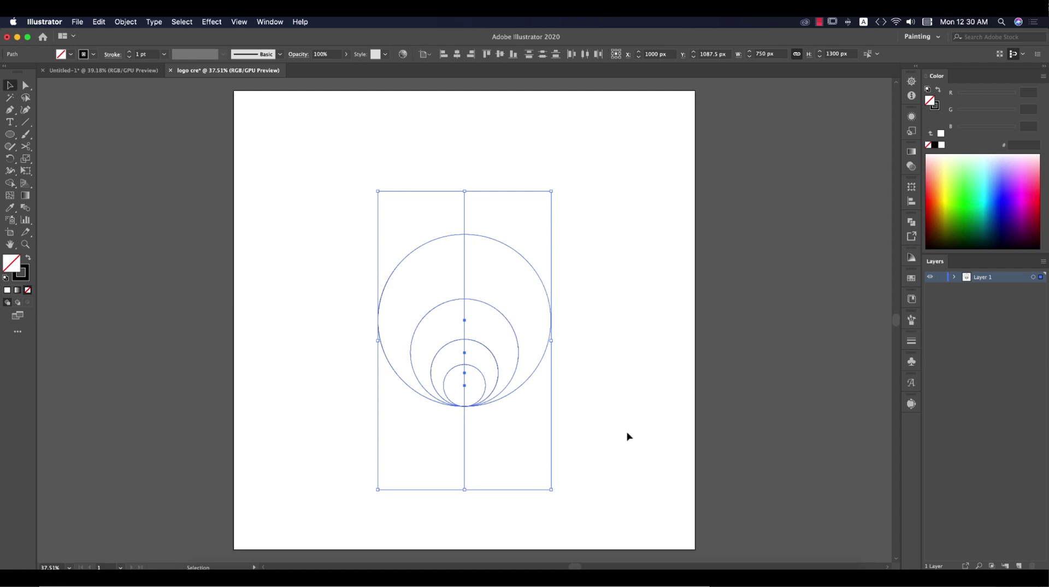
{"action": "key", "text": "shift+m"}
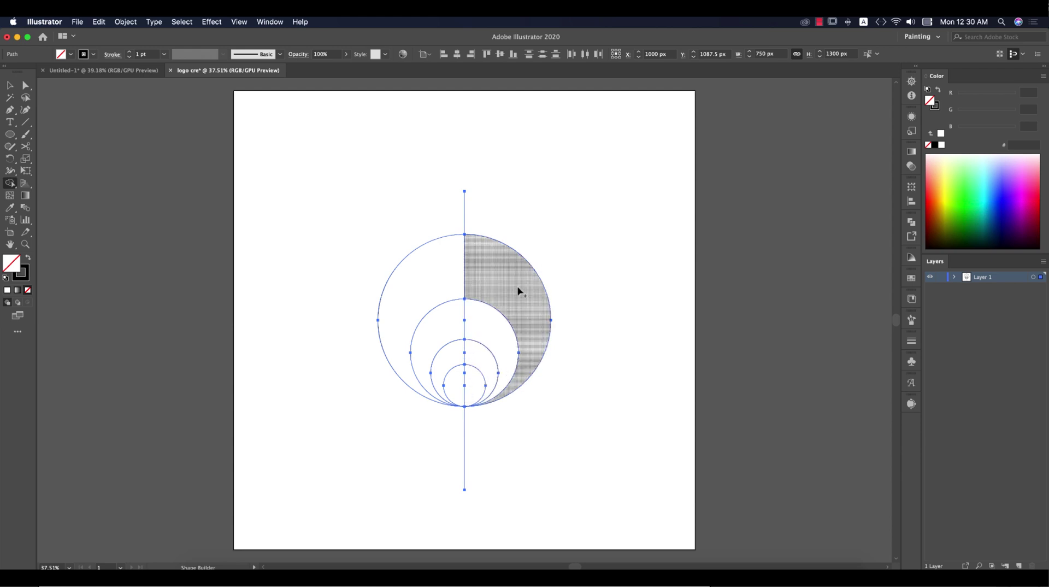
Step: Set stroke to None and fill the outer right crescent light orange
{"action": "left_click", "coordinate": [71, 54]}
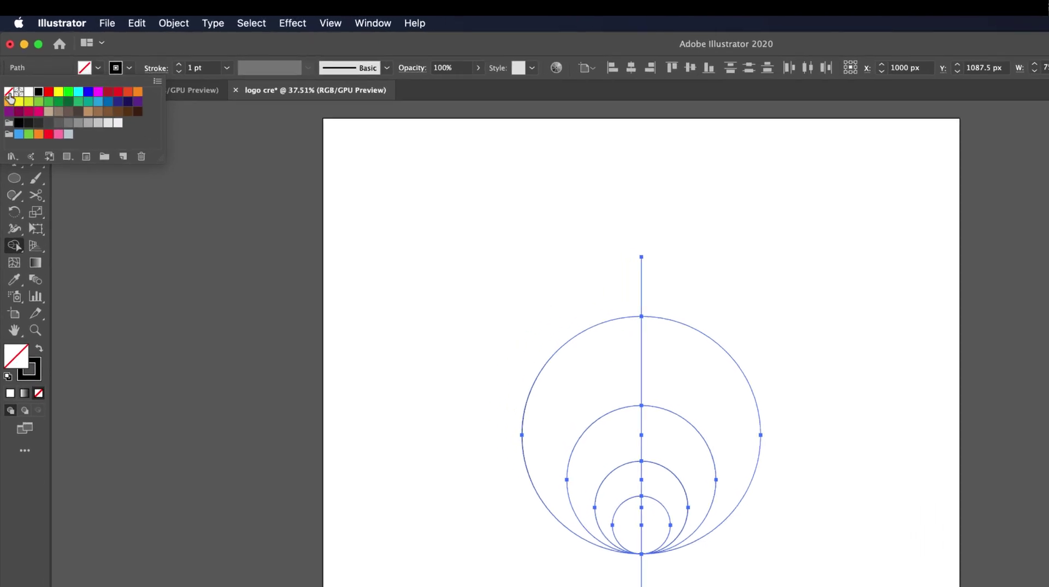
{"action": "left_click", "coordinate": [10, 98]}
{"action": "left_click", "coordinate": [98, 67]}
{"action": "left_click", "coordinate": [98, 67]}
{"action": "left_click", "coordinate": [9, 101]}
{"action": "left_click", "coordinate": [719, 410]}
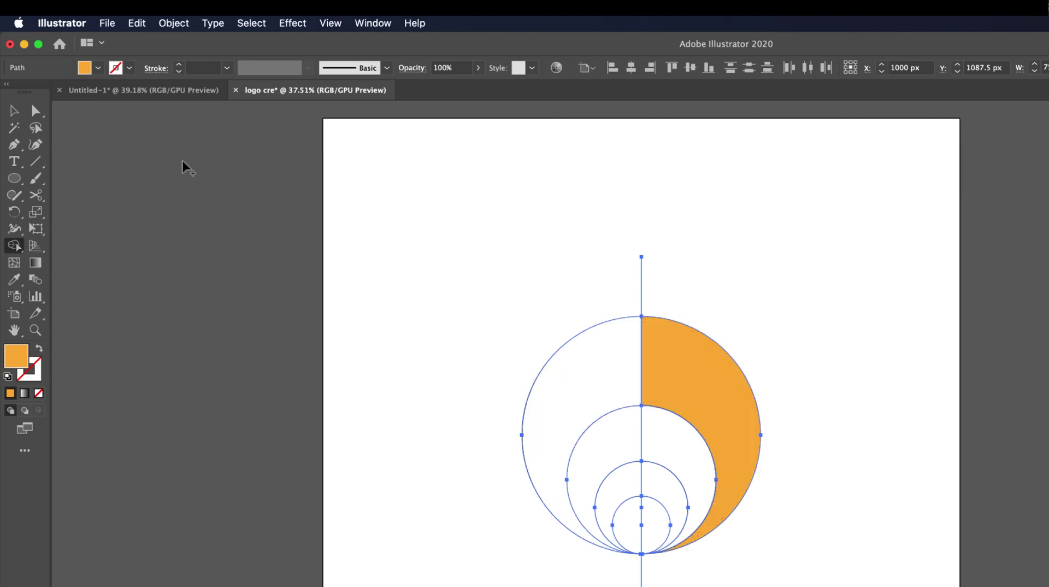
Step: Fill the middle right crescent darker orange and the smallest one red
{"action": "left_click", "coordinate": [115, 69]}
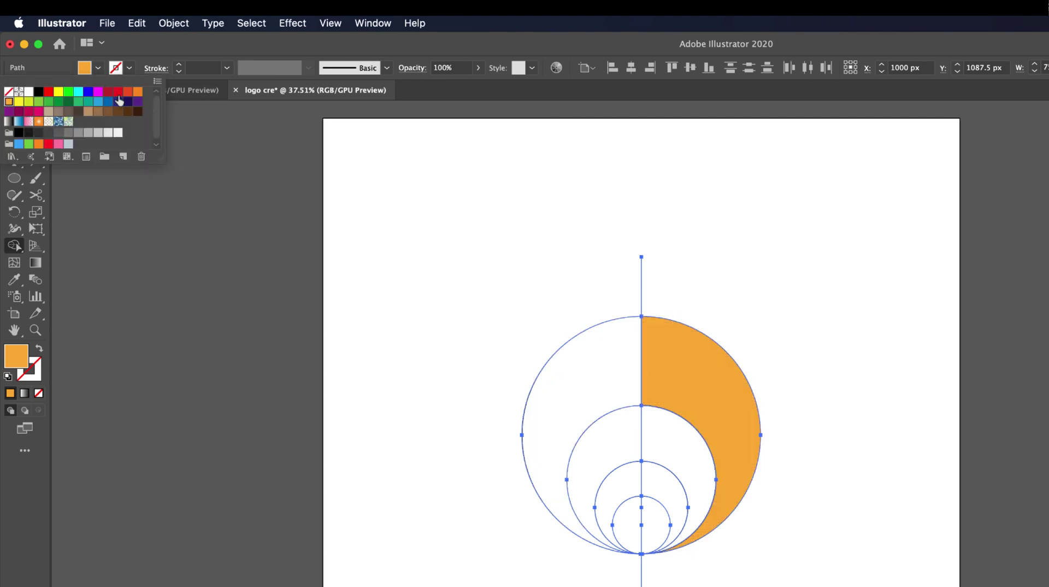
{"action": "left_click", "coordinate": [137, 92]}
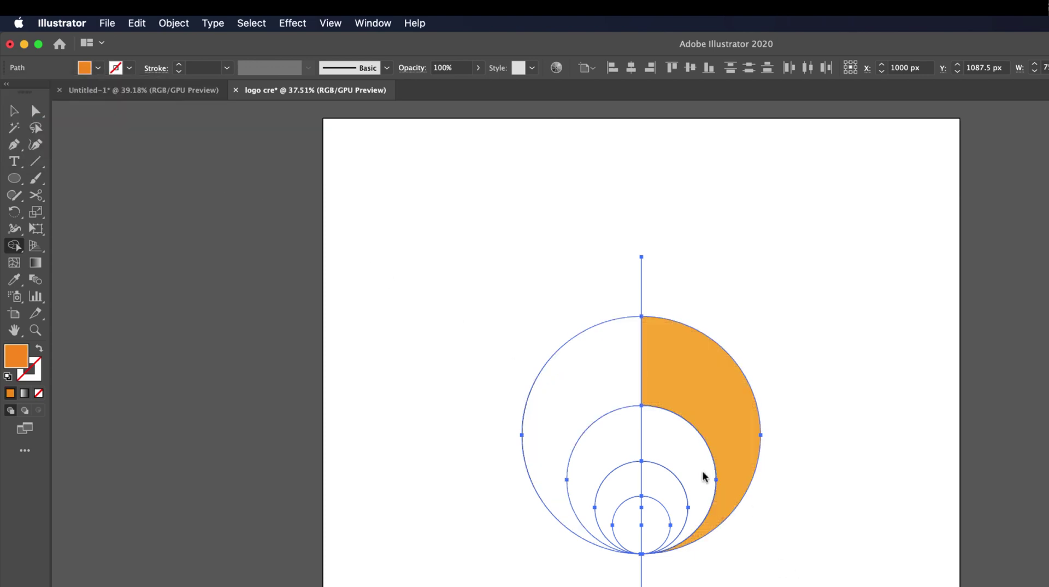
{"action": "left_click", "coordinate": [687, 464]}
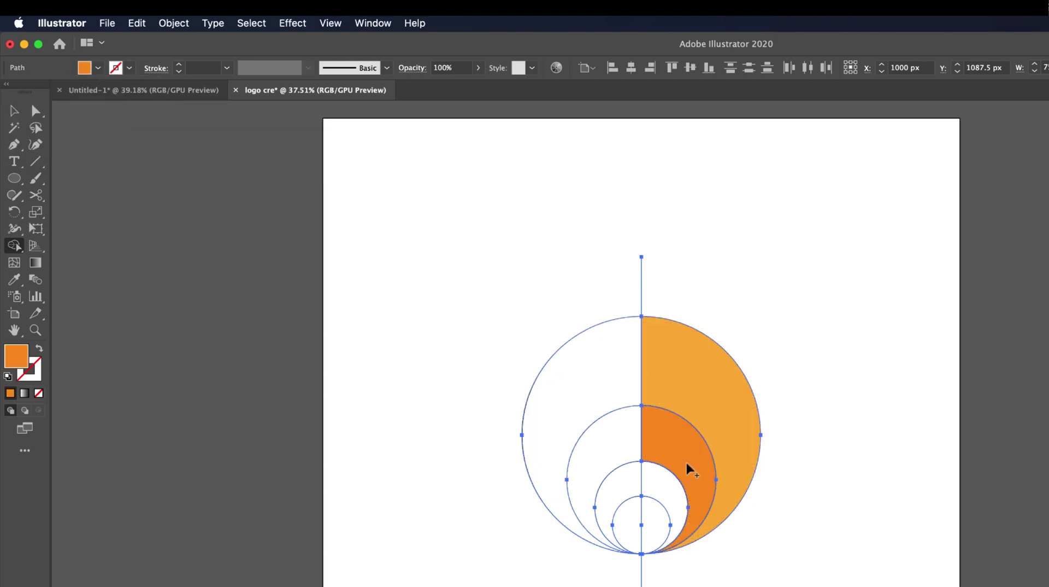
{"action": "left_click", "coordinate": [99, 69]}
{"action": "left_click", "coordinate": [127, 91]}
{"action": "left_click", "coordinate": [669, 498]}
Step: Move the coloured crescents aside and delete the leftover outline circles and centre line
{"action": "key", "text": "v"}
{"action": "left_click", "coordinate": [624, 429]}
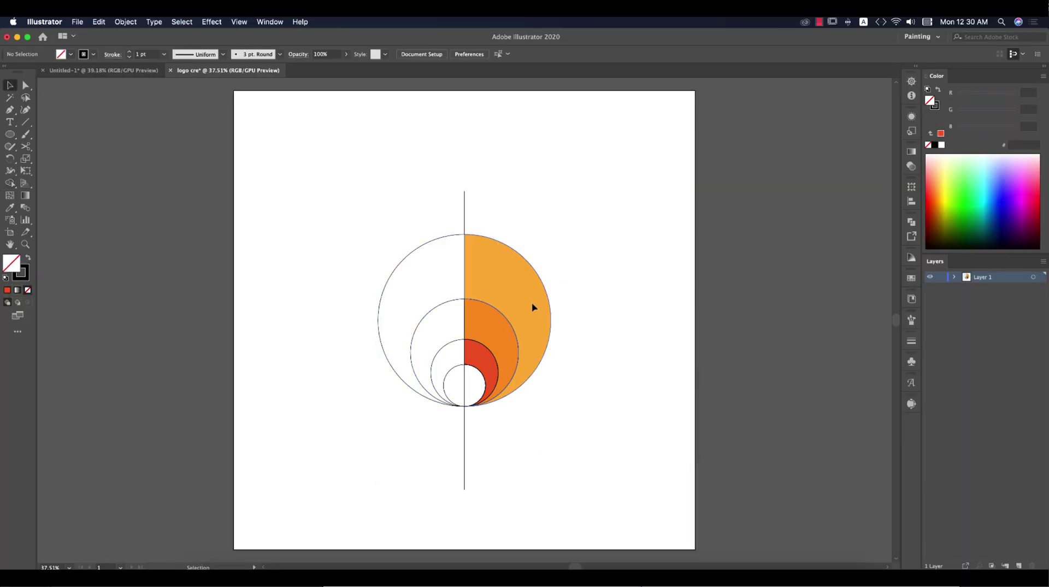
{"action": "left_click", "coordinate": [534, 307]}
{"action": "left_click", "coordinate": [493, 362], "text": "shift"}
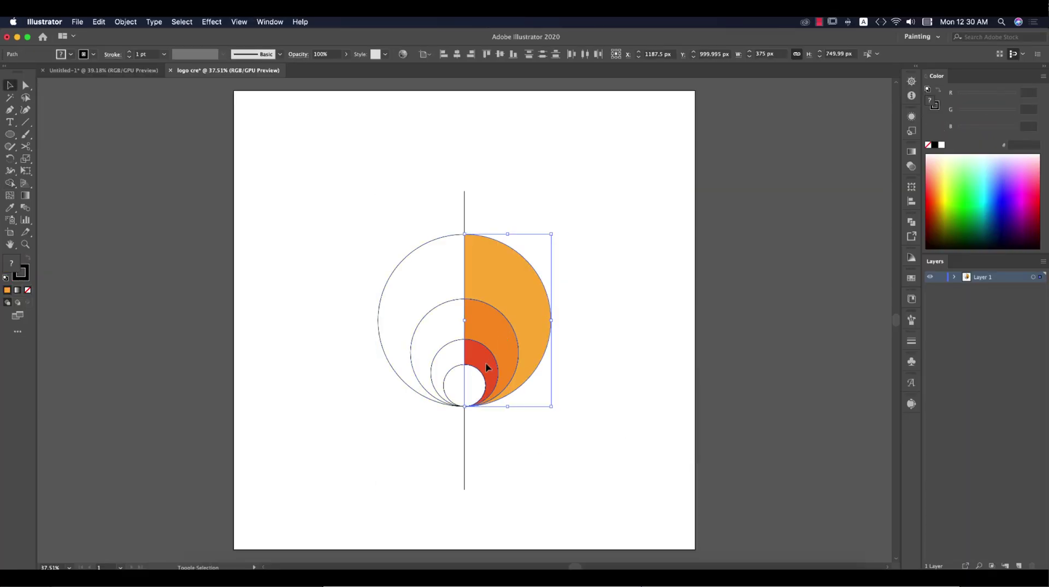
{"action": "left_click_drag", "start_coordinate": [529, 311], "coordinate": [667, 263]}
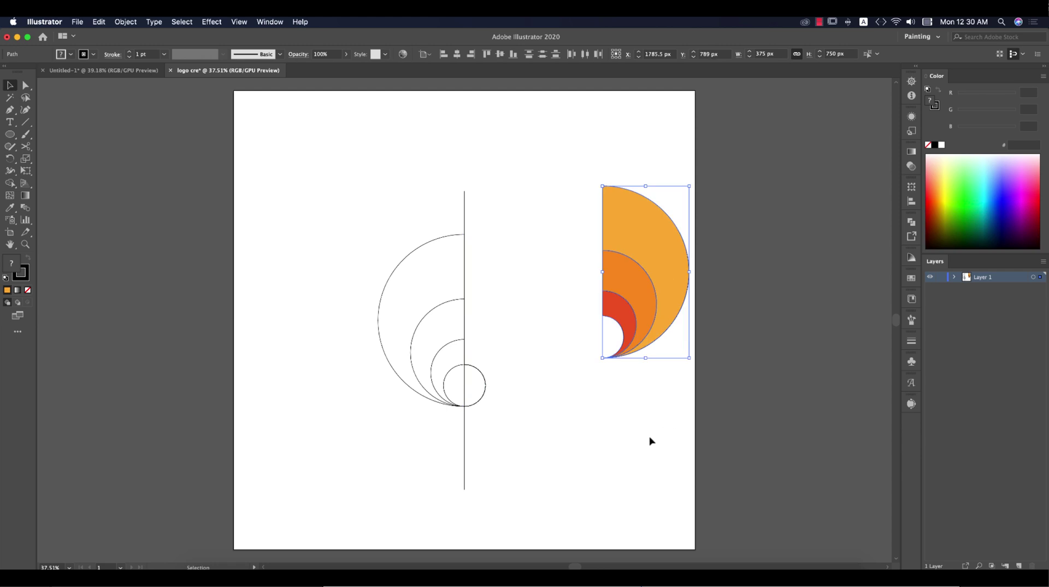
{"action": "left_click_drag", "start_coordinate": [347, 181], "coordinate": [534, 494]}
{"action": "key", "text": "BackSpace"}
Step: Move the crescents back to the artboard middle and set their stroke to None
{"action": "left_click_drag", "start_coordinate": [534, 154], "coordinate": [685, 402]}
{"action": "left_click_drag", "start_coordinate": [661, 231], "coordinate": [522, 279]}
{"action": "left_click", "coordinate": [94, 54]}
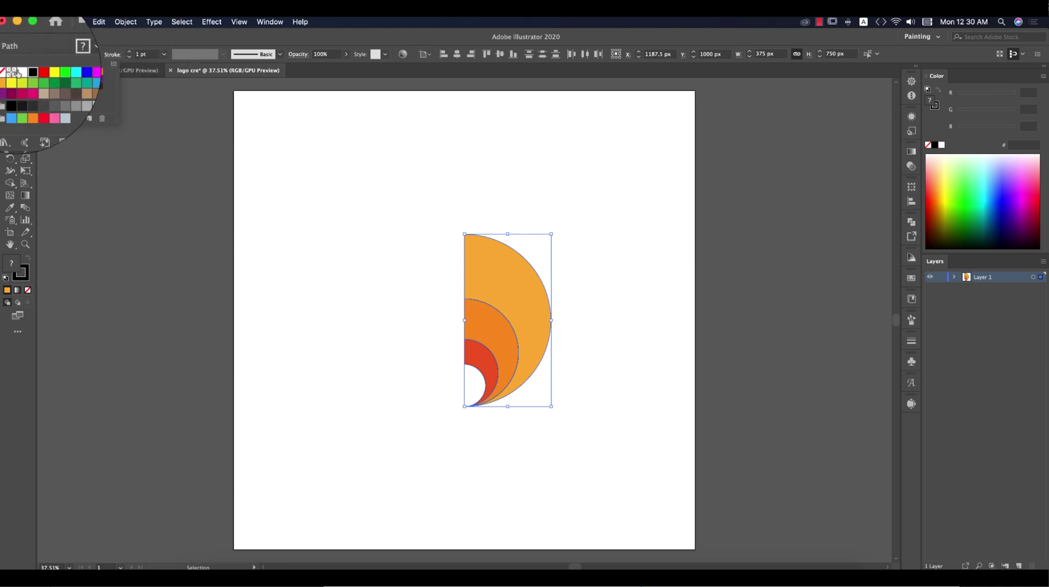
{"action": "left_click", "coordinate": [7, 69]}
{"action": "left_click", "coordinate": [318, 253]}
{"action": "left_click", "coordinate": [572, 404]}
{"action": "left_click", "coordinate": [497, 270]}
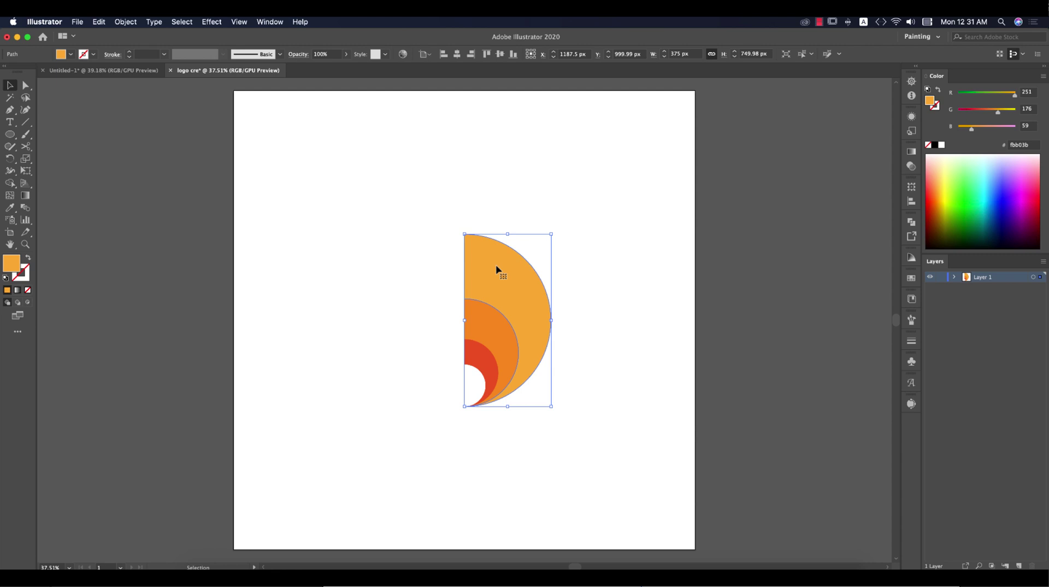
Step: Try shifting two crescents up-right, undo it, and select the large orange crescent
{"action": "left_click_drag", "start_coordinate": [485, 347], "coordinate": [558, 295]}
{"action": "left_click_drag", "start_coordinate": [511, 333], "coordinate": [527, 262]}
{"action": "key", "text": "super+z"}
{"action": "key", "text": "super+z"}
{"action": "left_click", "coordinate": [571, 396]}
{"action": "left_click", "coordinate": [492, 297]}
{"action": "key", "text": "a"}
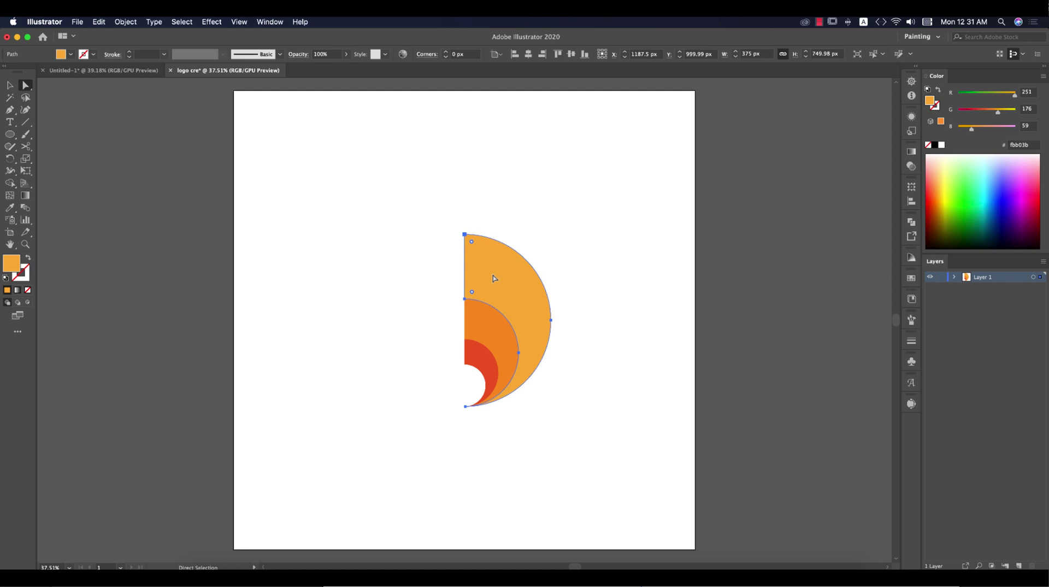
Step: Browse the View and Effect menus, closing both without changes
{"action": "left_click", "coordinate": [239, 22]}
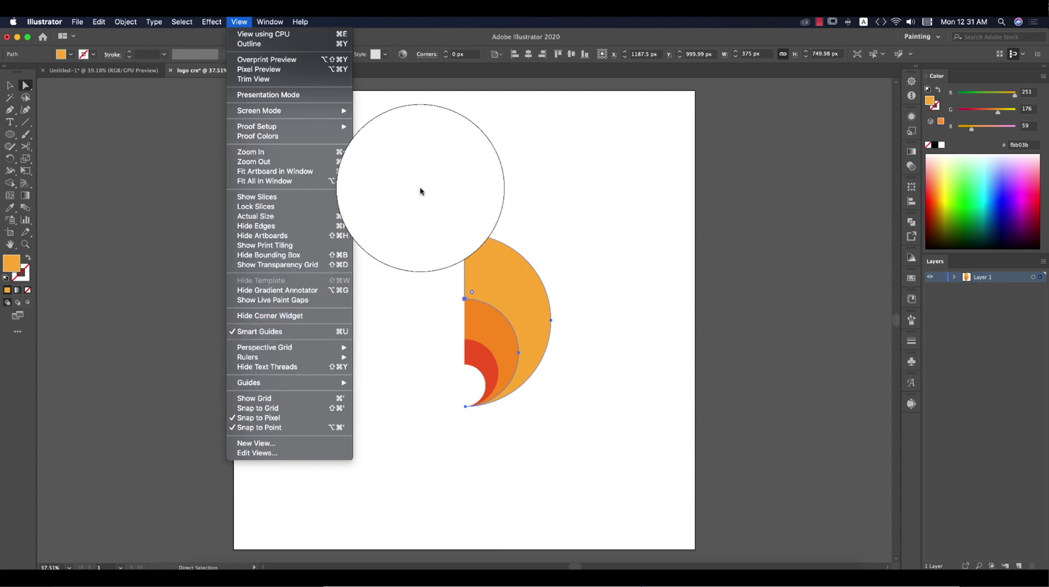
{"action": "left_click", "coordinate": [421, 188]}
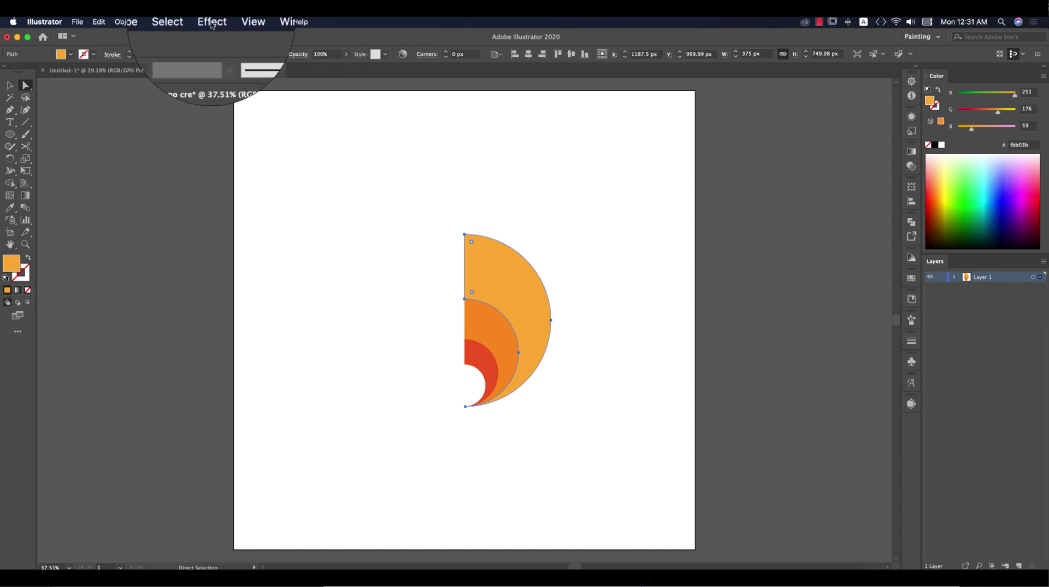
{"action": "left_click", "coordinate": [212, 22]}
{"action": "mouse_move", "coordinate": [232, 153]}
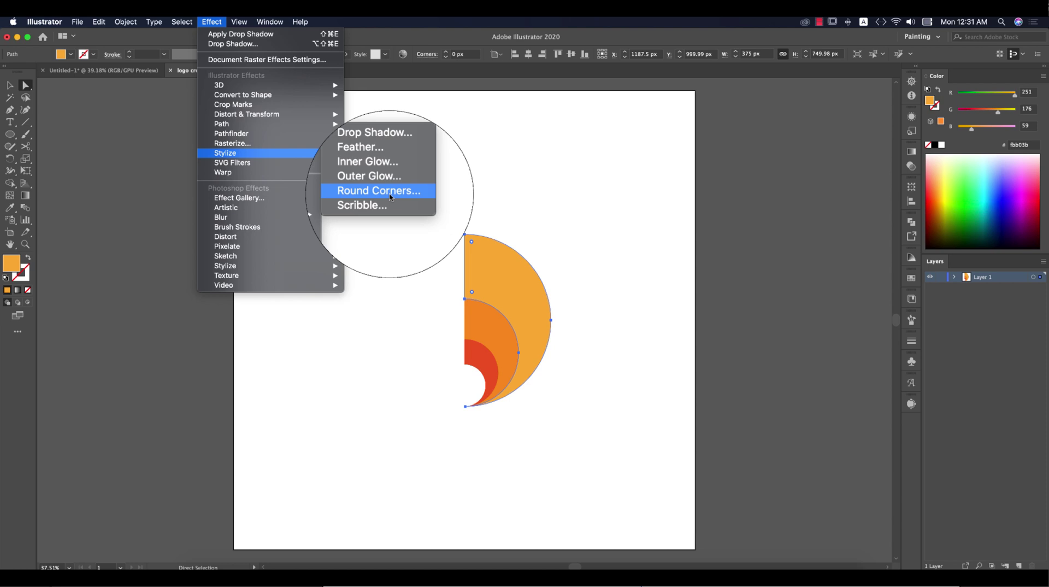
{"action": "key", "text": "Escape"}
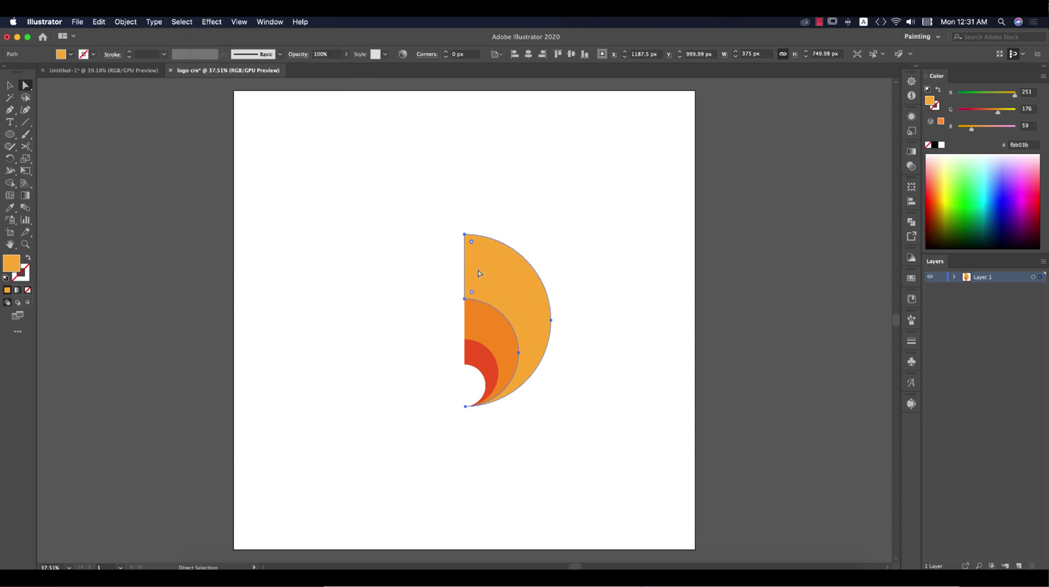
Step: Round the top corner of the large orange, darker orange and red shapes
{"action": "left_click_drag", "start_coordinate": [471, 243], "coordinate": [497, 328]}
{"action": "left_click", "coordinate": [472, 310]}
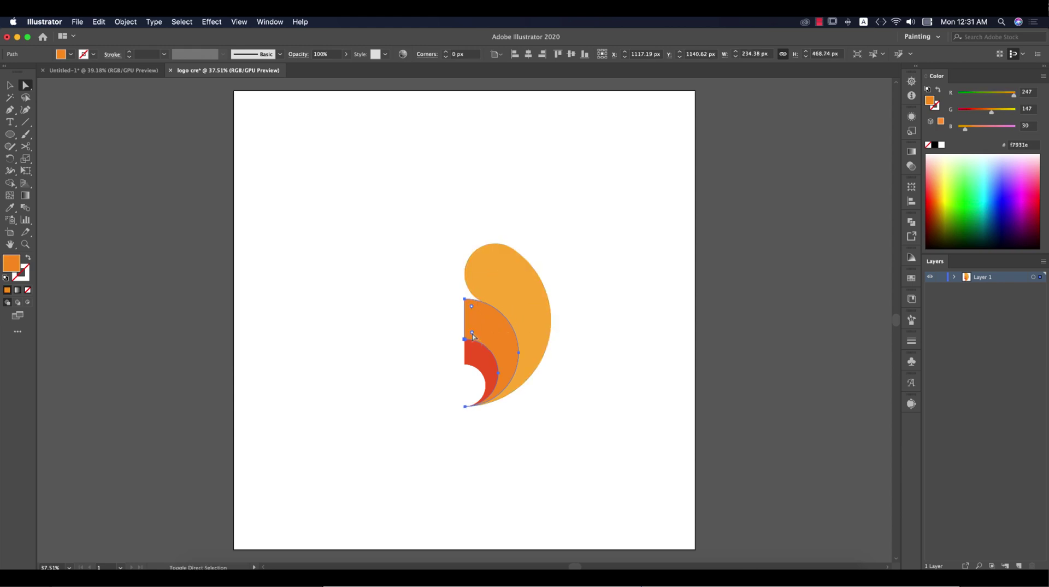
{"action": "left_click_drag", "start_coordinate": [472, 333], "coordinate": [541, 371]}
{"action": "left_click", "coordinate": [473, 359]}
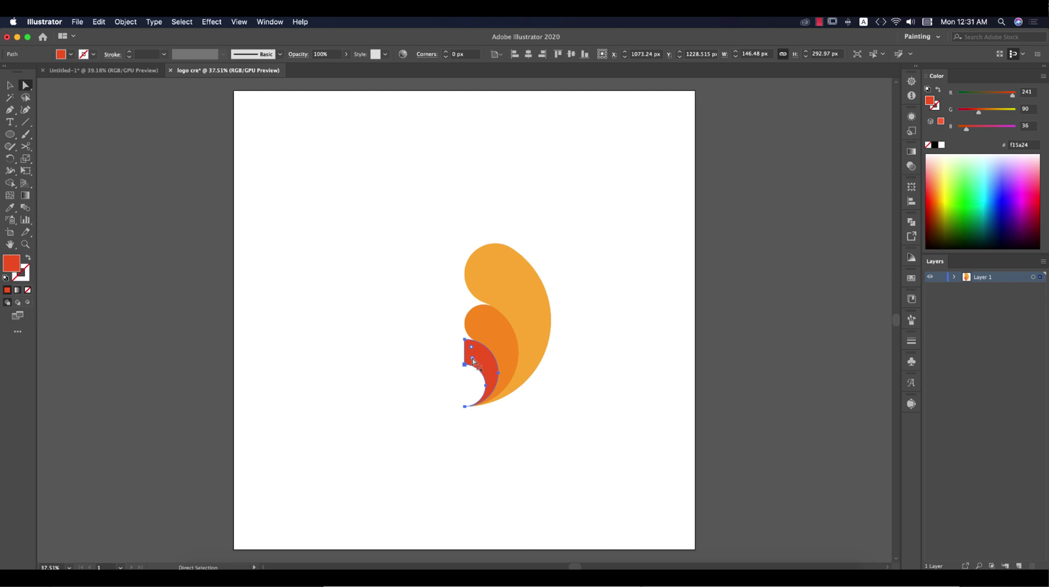
{"action": "left_click_drag", "start_coordinate": [474, 362], "coordinate": [532, 388]}
{"action": "key", "text": "v"}
{"action": "left_click", "coordinate": [598, 330]}
Step: Rotate the three teardrops about 120° clockwise, shrink to two-thirds, and group them
{"action": "scroll", "coordinate": [607, 334], "scroll_direction": "down", "scroll_amount": 2}
{"action": "left_click_drag", "start_coordinate": [458, 244], "coordinate": [616, 425]}
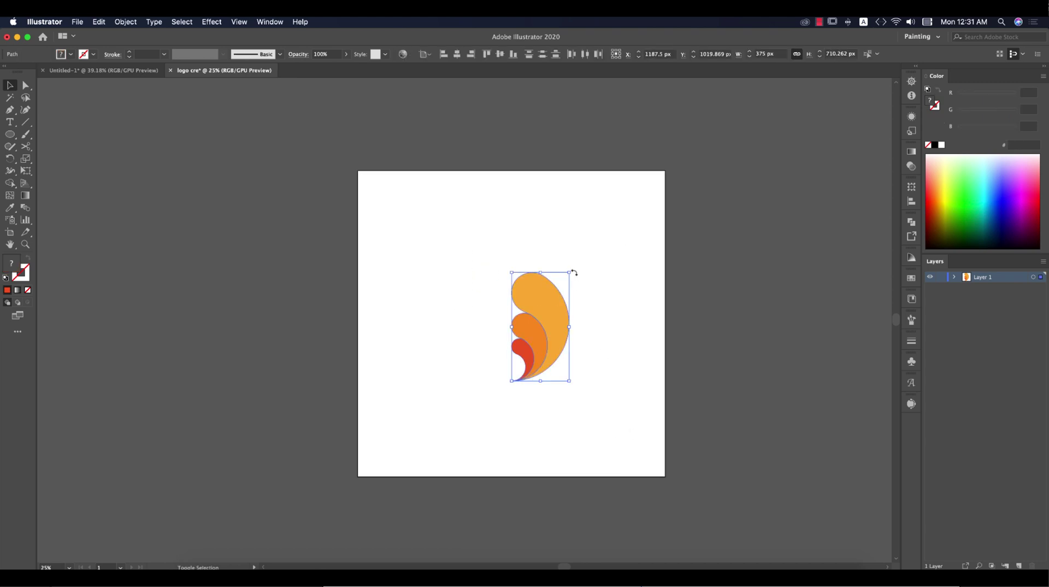
{"action": "left_click_drag", "start_coordinate": [573, 272], "coordinate": [582, 410]}
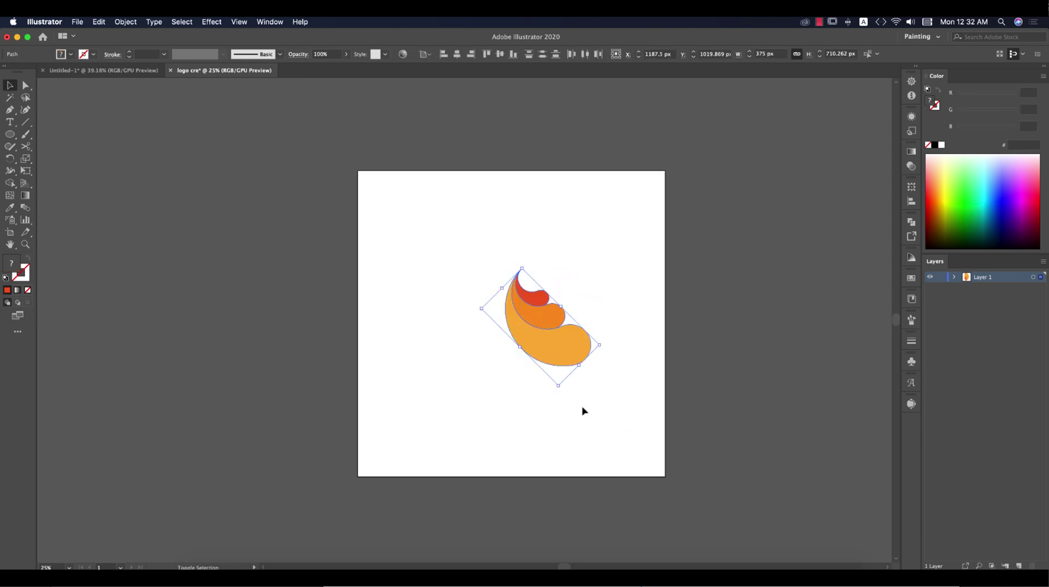
{"action": "left_click_drag", "start_coordinate": [580, 364], "coordinate": [531, 347]}
{"action": "key", "text": "super+g"}
{"action": "left_click", "coordinate": [592, 374]}
{"action": "left_click", "coordinate": [468, 300]}
{"action": "left_click", "coordinate": [9, 135]}
Step: Draw a 640 px square behind the logo, fill it light grey, and centre it on the artboard
{"action": "key", "text": "m"}
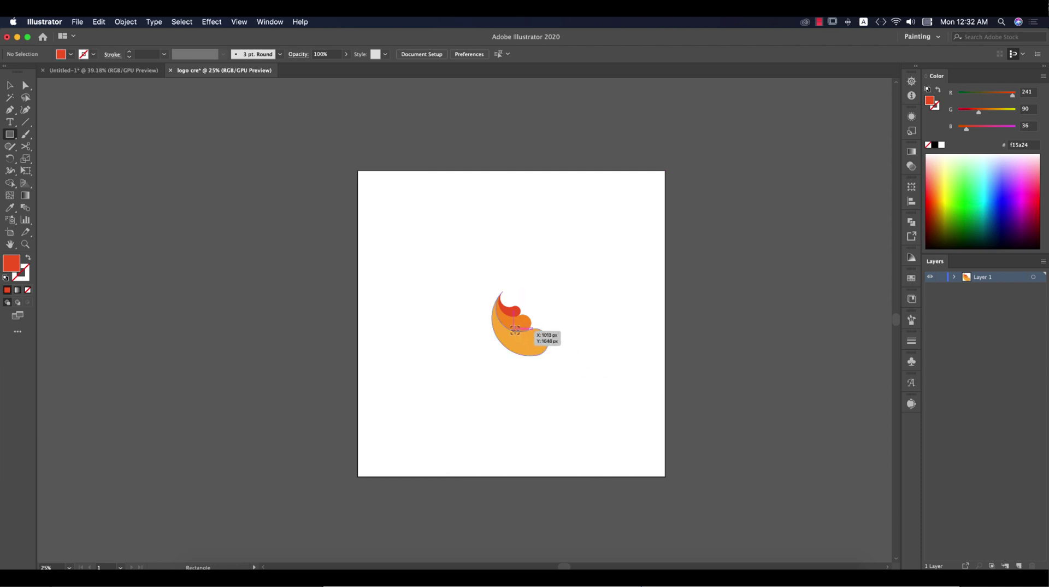
{"action": "mouse_move", "coordinate": [514, 329]}
{"action": "left_mouse_down"}
{"action": "mouse_move", "coordinate": [552, 374]}
{"action": "mouse_move", "coordinate": [539, 379]}
{"action": "left_mouse_up"}
{"action": "key", "text": "super+shift+bracketleft"}
{"action": "left_click", "coordinate": [70, 54]}
{"action": "left_click", "coordinate": [78, 102]}
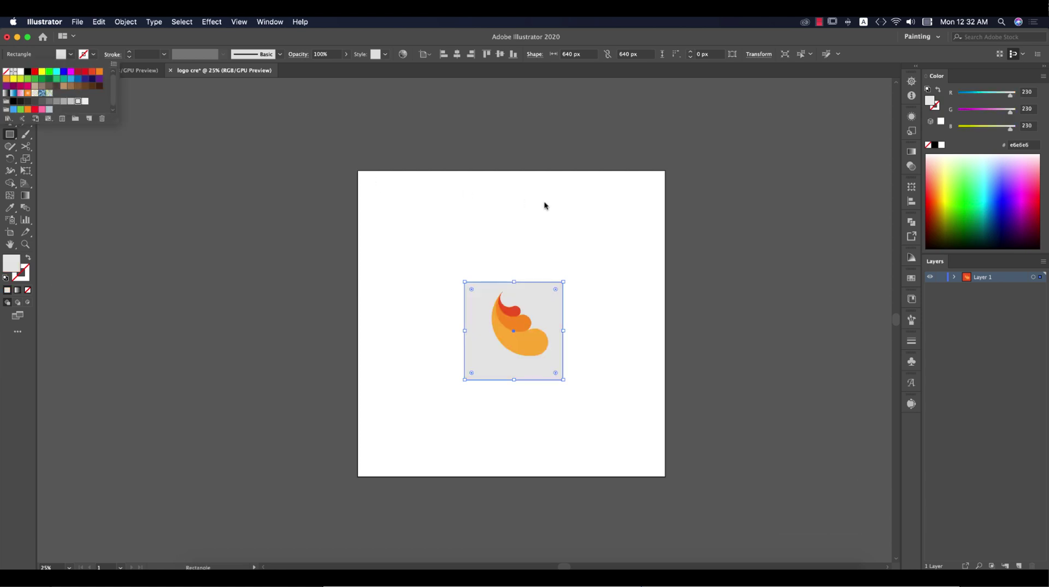
{"action": "left_click", "coordinate": [86, 102]}
{"action": "left_click", "coordinate": [456, 54]}
{"action": "left_click", "coordinate": [499, 54]}
{"action": "left_click", "coordinate": [456, 54]}
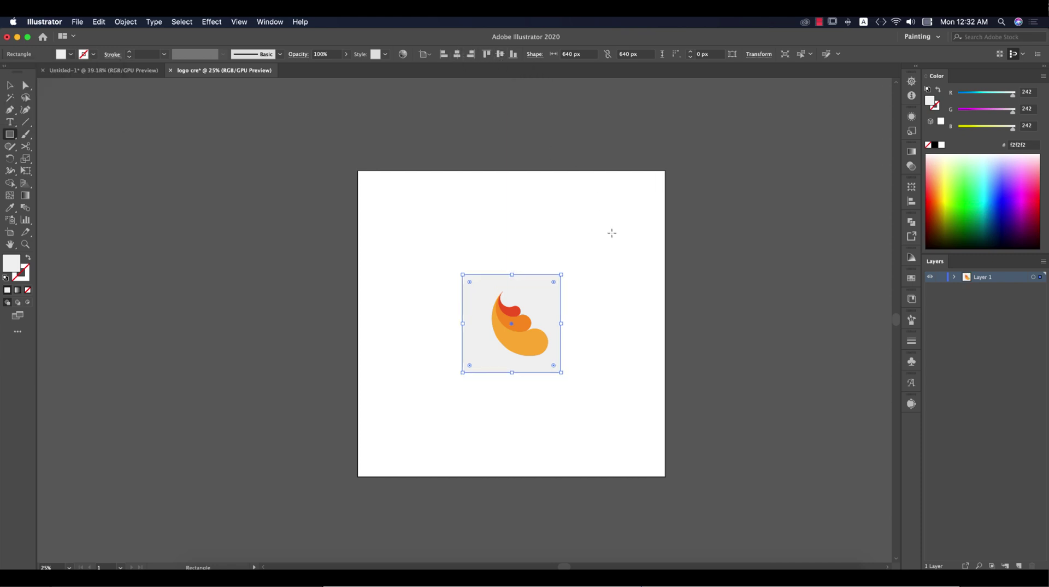
Step: Centre the logo horizontally within the square and round the square's corners
{"action": "key", "text": "v"}
{"action": "left_click_drag", "start_coordinate": [417, 245], "coordinate": [622, 413]}
{"action": "left_click", "coordinate": [457, 54]}
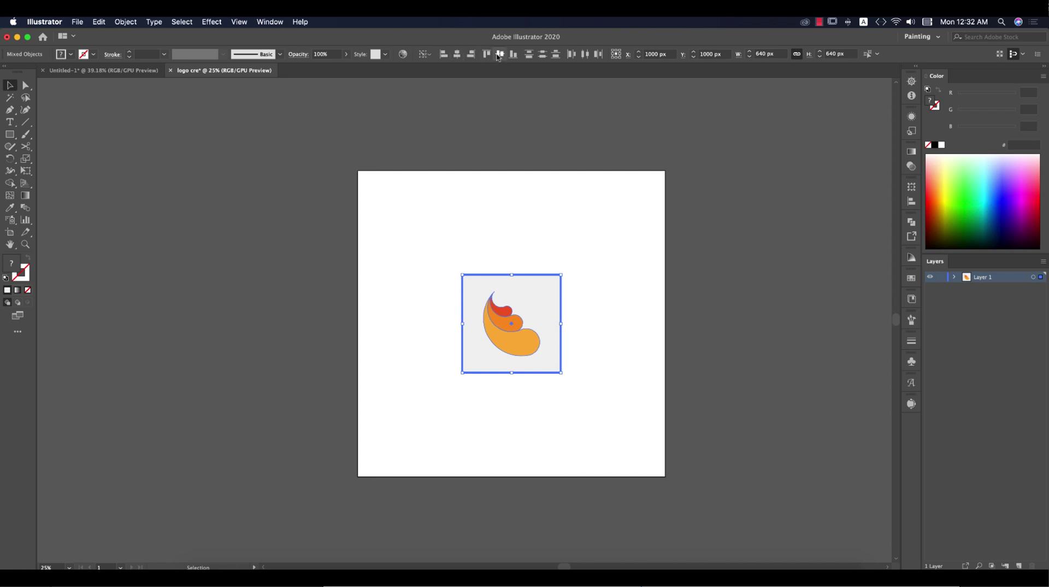
{"action": "left_click", "coordinate": [544, 312]}
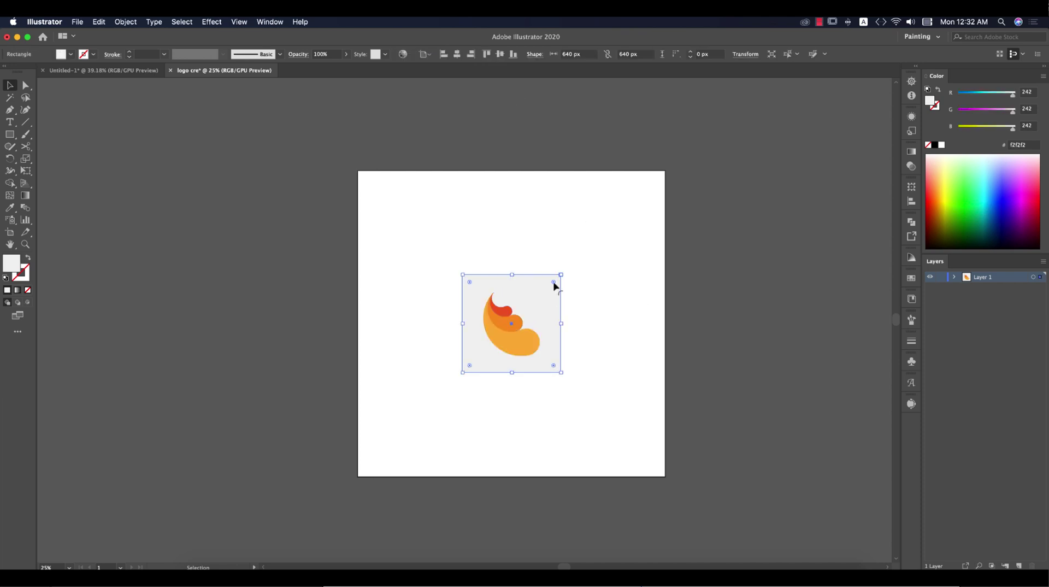
{"action": "left_click_drag", "start_coordinate": [555, 285], "coordinate": [540, 307]}
{"action": "left_click", "coordinate": [618, 317]}
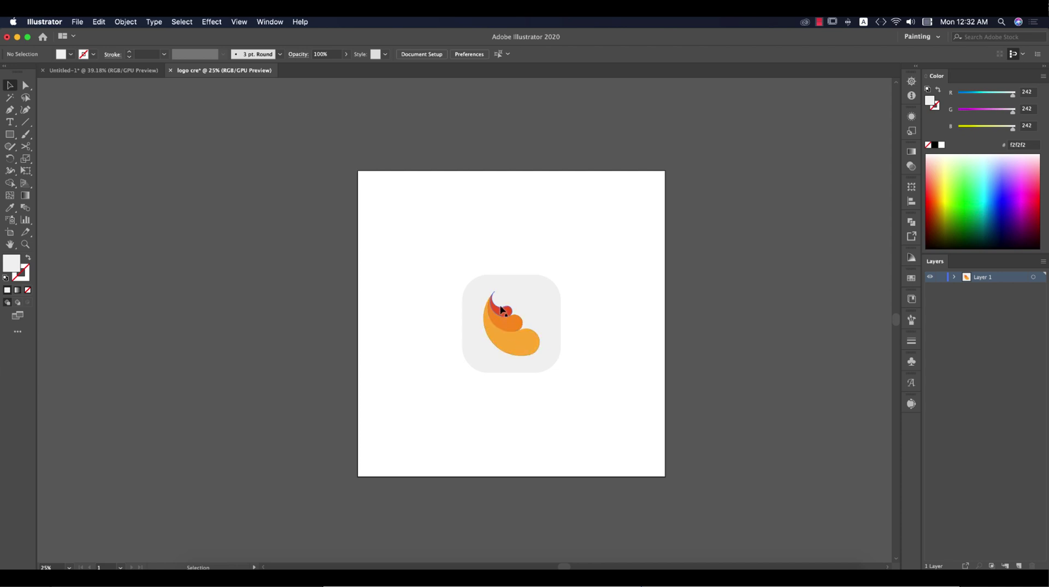
Step: Enter the logo group in isolation mode and select the large lower curl
{"action": "scroll", "coordinate": [513, 351], "scroll_direction": "up", "scroll_amount": 2}
{"action": "left_click", "coordinate": [533, 352]}
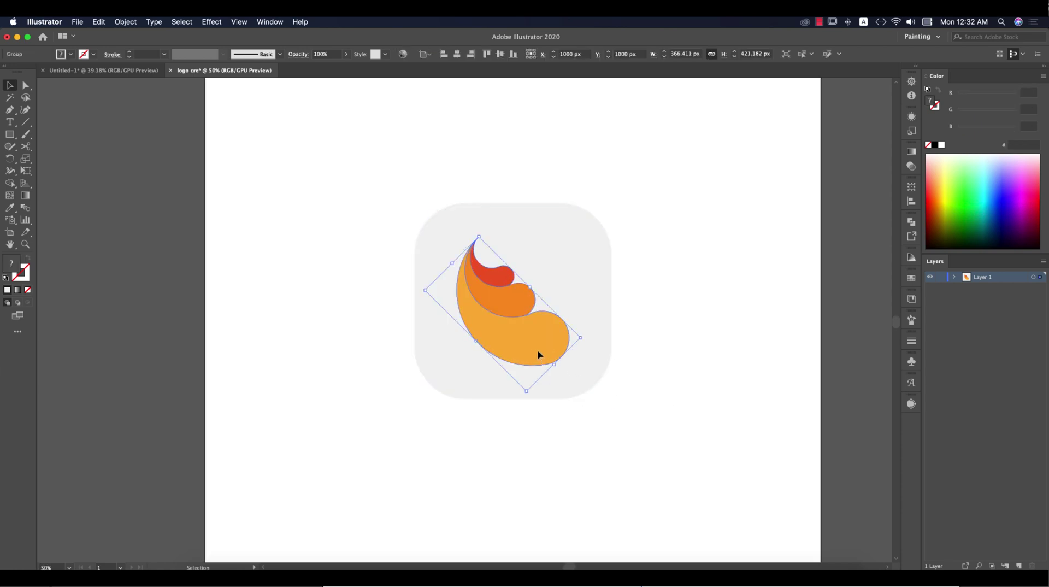
{"action": "double_click", "coordinate": [538, 355]}
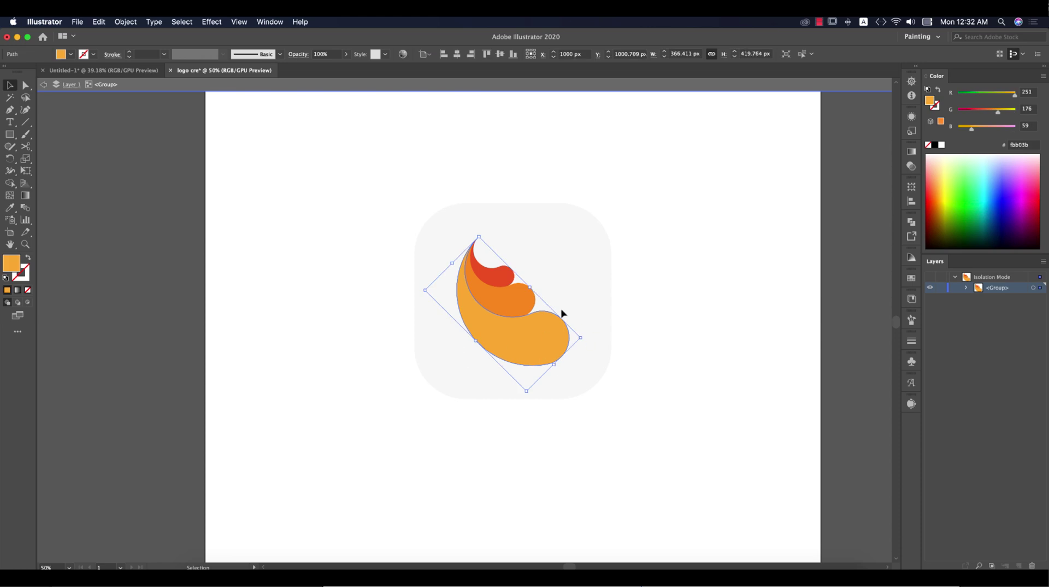
{"action": "left_click_drag", "start_coordinate": [564, 316], "coordinate": [740, 347]}
{"action": "key", "text": "super+z"}
Step: Apply a gradient to the large curl with a crimson start stop and purple end stop
{"action": "left_click", "coordinate": [911, 151]}
{"action": "left_click", "coordinate": [787, 165]}
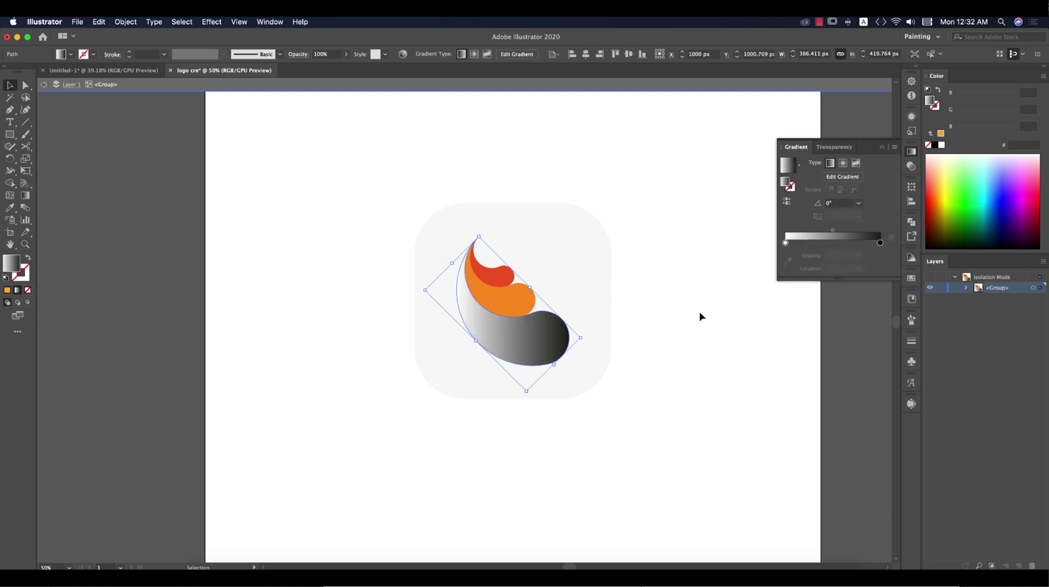
{"action": "double_click", "coordinate": [785, 242]}
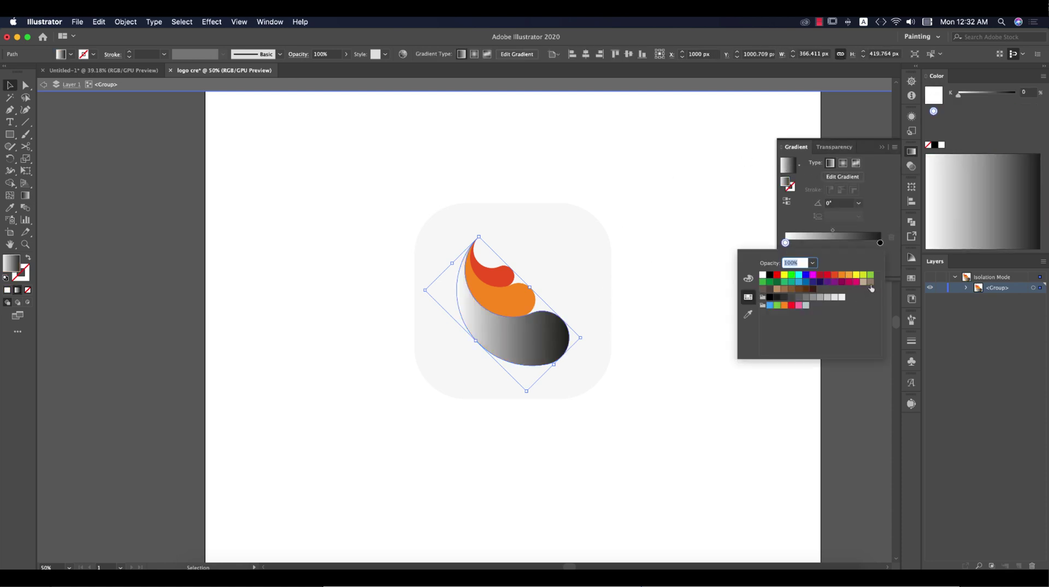
{"action": "left_click", "coordinate": [852, 282]}
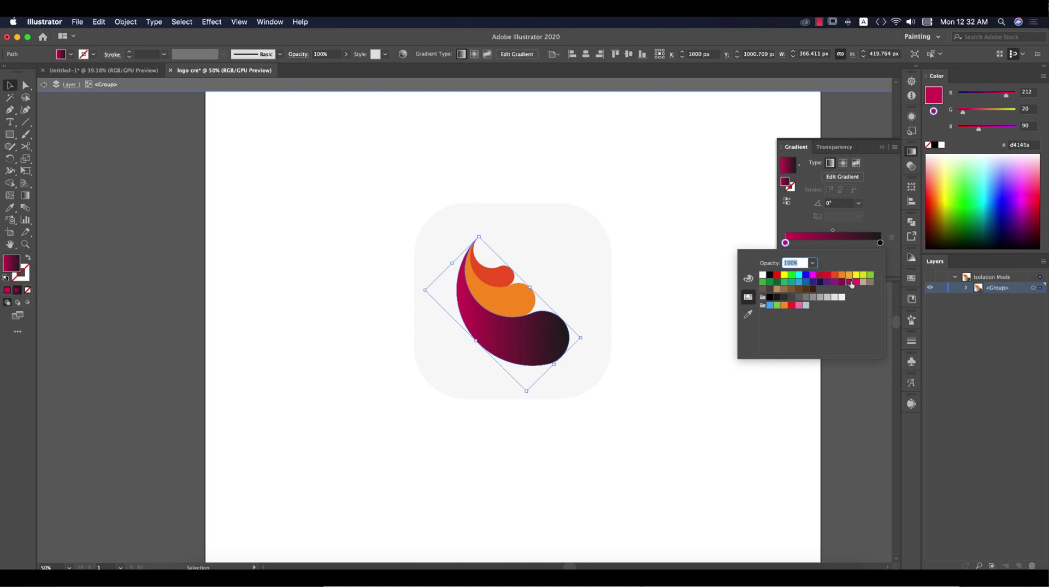
{"action": "double_click", "coordinate": [880, 242]}
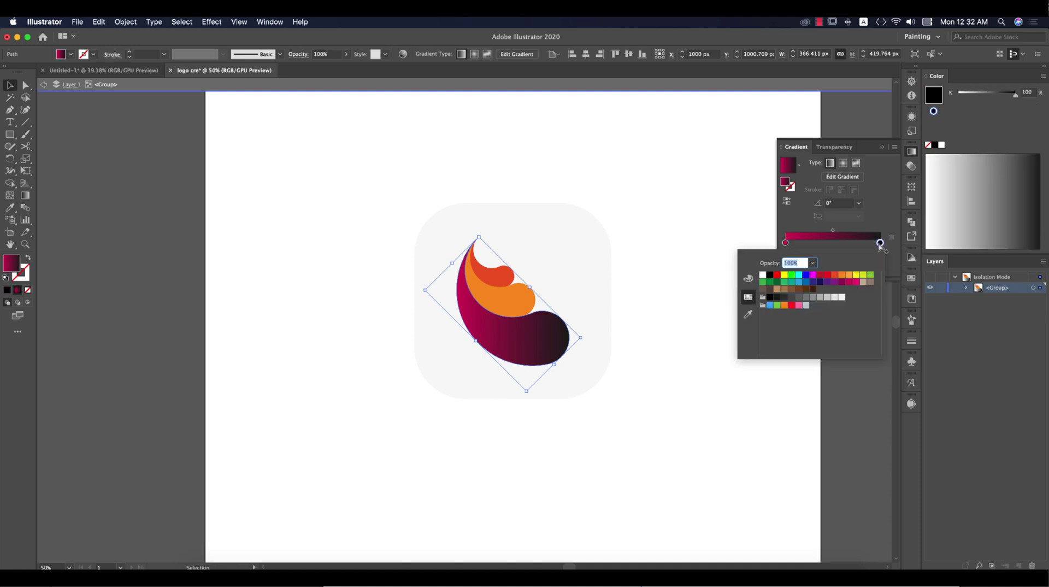
{"action": "left_click", "coordinate": [834, 282]}
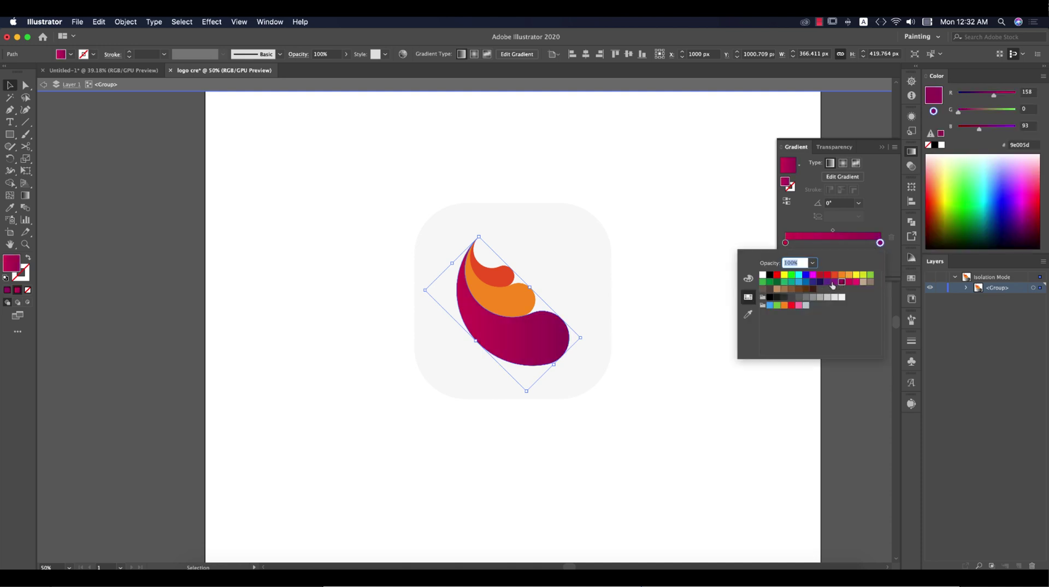
{"action": "left_click", "coordinate": [828, 282]}
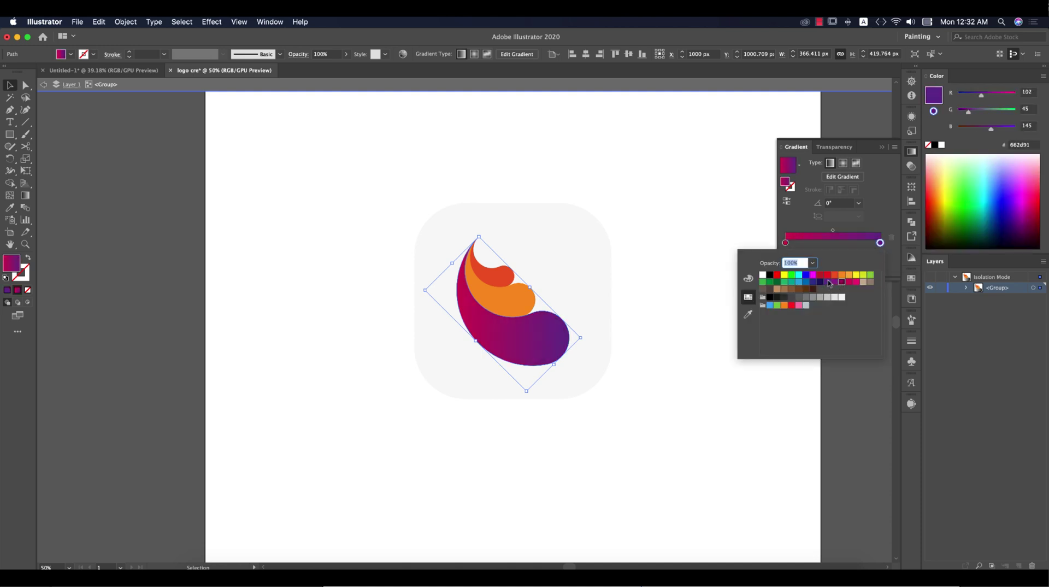
{"action": "left_click", "coordinate": [502, 300]}
Step: Copy the crimson-to-purple gradient onto the middle curl and the small top curl with the Eyedropper
{"action": "key", "text": "i"}
{"action": "left_click", "coordinate": [503, 322]}
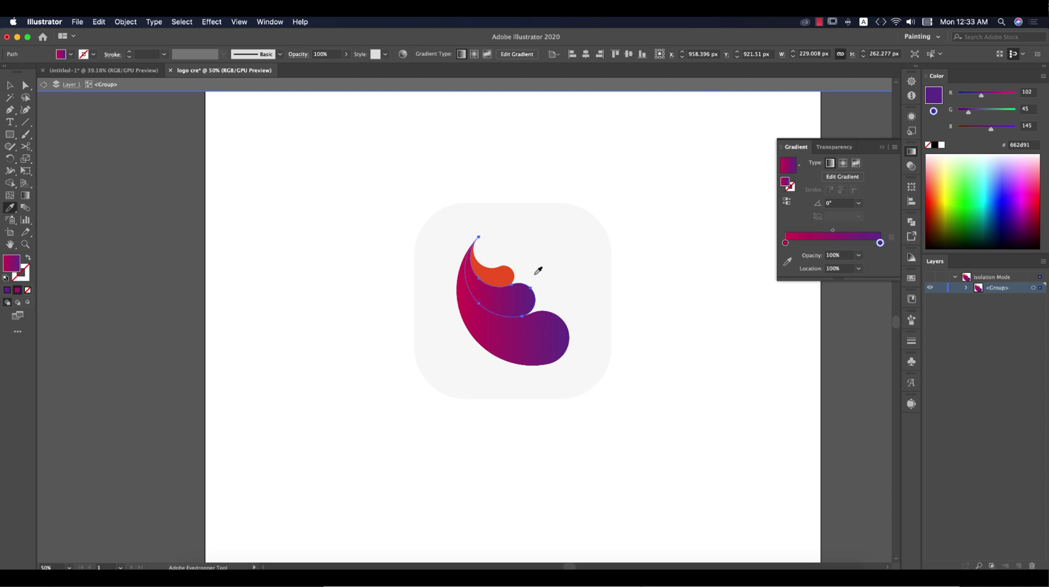
{"action": "key", "text": "v"}
{"action": "left_click", "coordinate": [501, 275]}
{"action": "key", "text": "i"}
{"action": "left_click", "coordinate": [497, 327]}
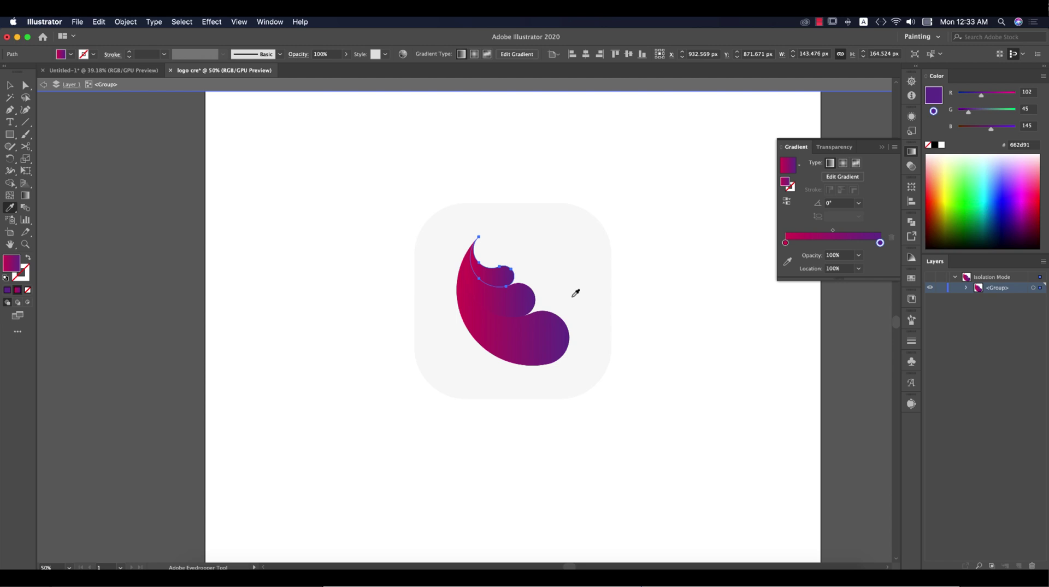
{"action": "key", "text": "v"}
{"action": "left_click", "coordinate": [634, 305]}
Step: Shift the top and middle curls' gradient midpoints left toward crimson
{"action": "scroll", "coordinate": [508, 279], "scroll_direction": "up", "scroll_amount": 2}
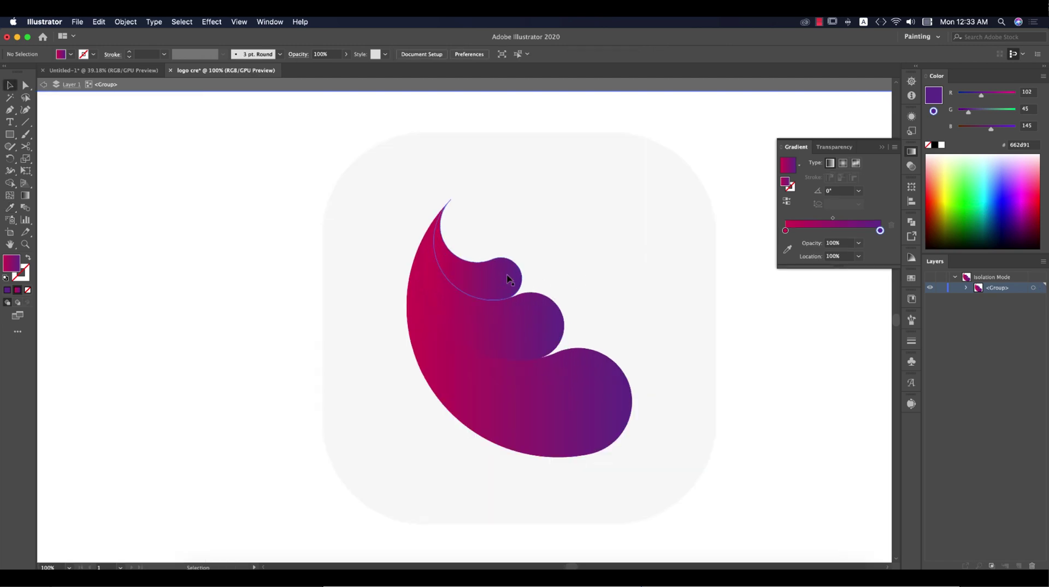
{"action": "left_click", "coordinate": [508, 278]}
{"action": "key", "text": "g"}
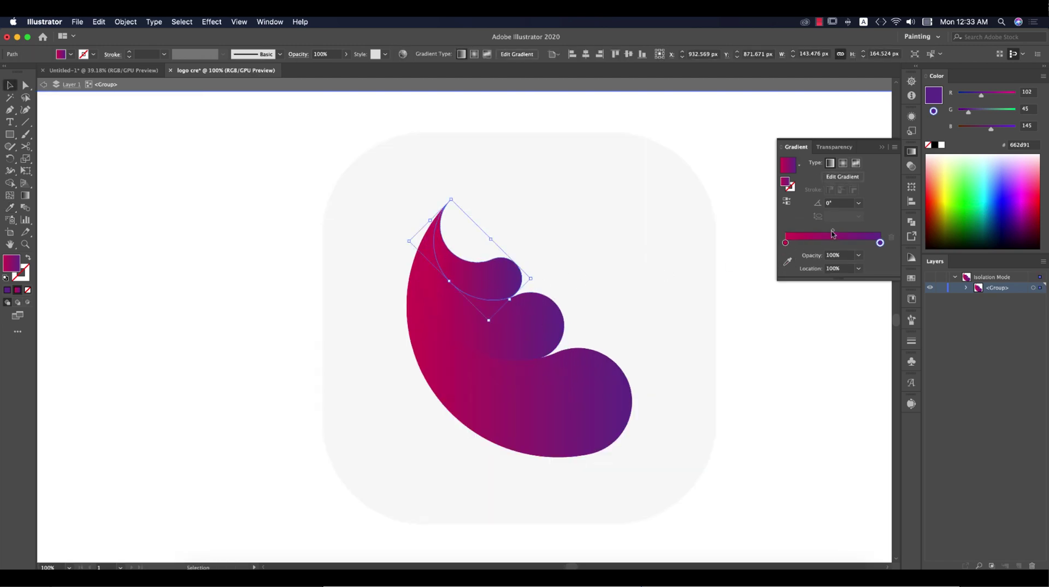
{"action": "left_click_drag", "start_coordinate": [833, 234], "coordinate": [829, 233]}
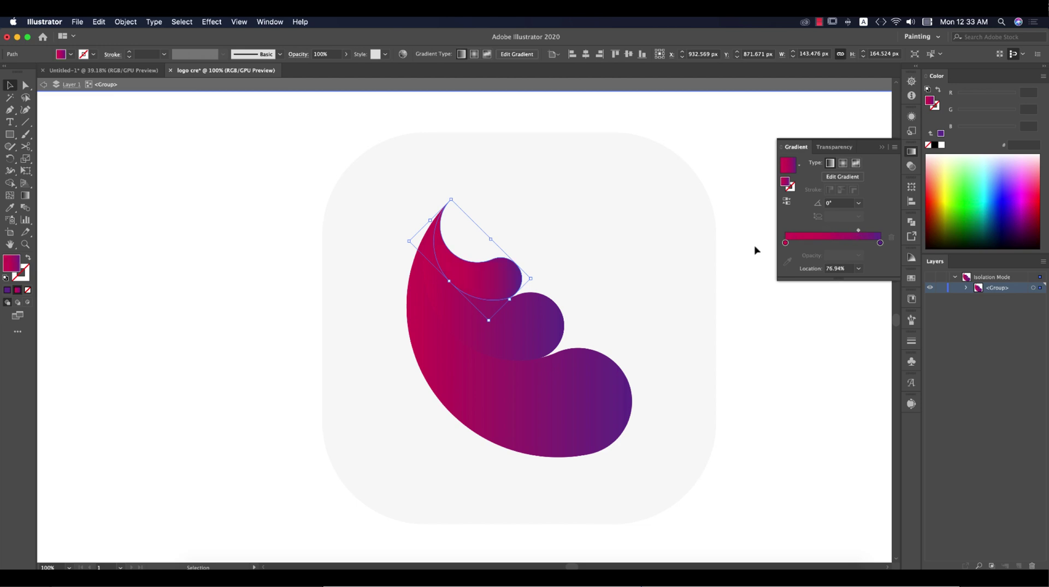
{"action": "left_click", "coordinate": [445, 276]}
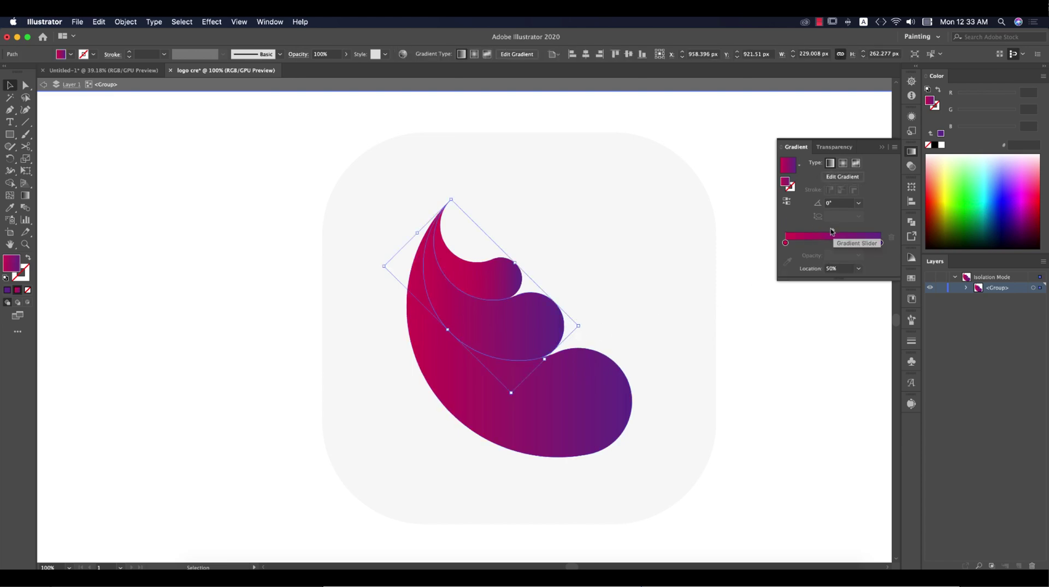
{"action": "left_click_drag", "start_coordinate": [831, 232], "coordinate": [823, 231]}
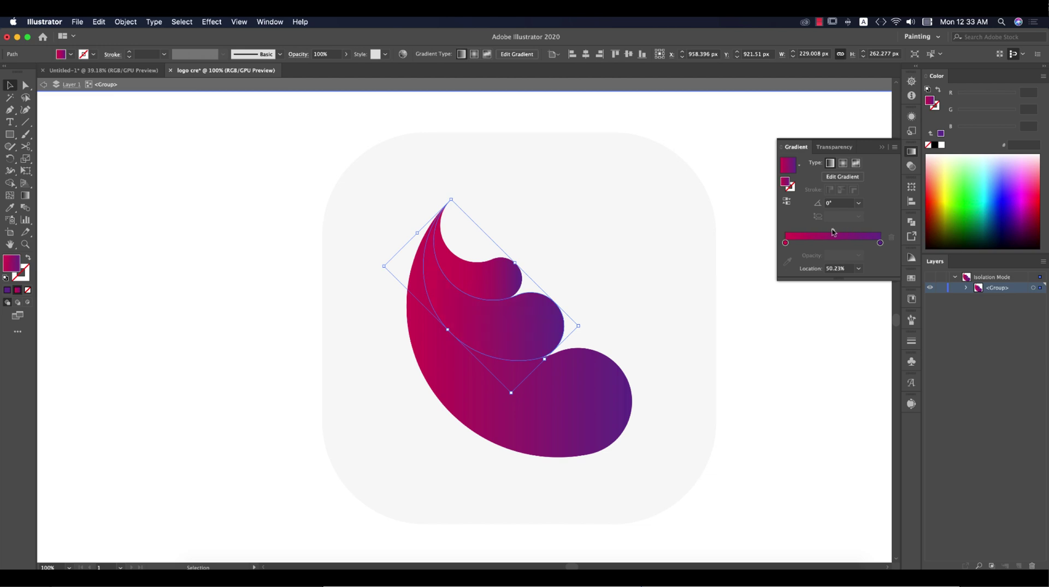
Step: Switch the Color panel to HSB and make the gradient's end stop dark navy
{"action": "left_click", "coordinate": [785, 243]}
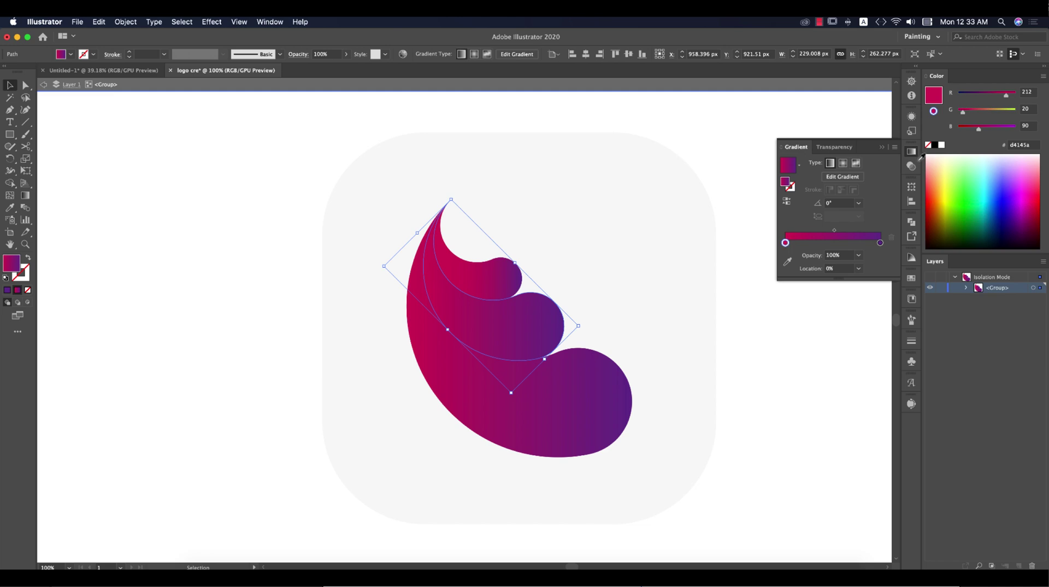
{"action": "left_click", "coordinate": [1042, 77]}
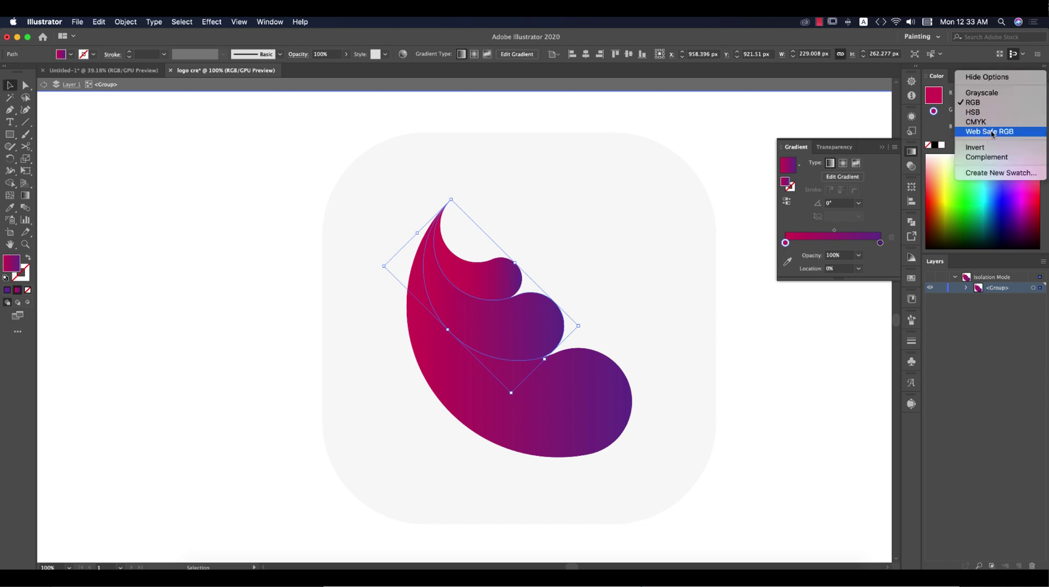
{"action": "left_click", "coordinate": [972, 111]}
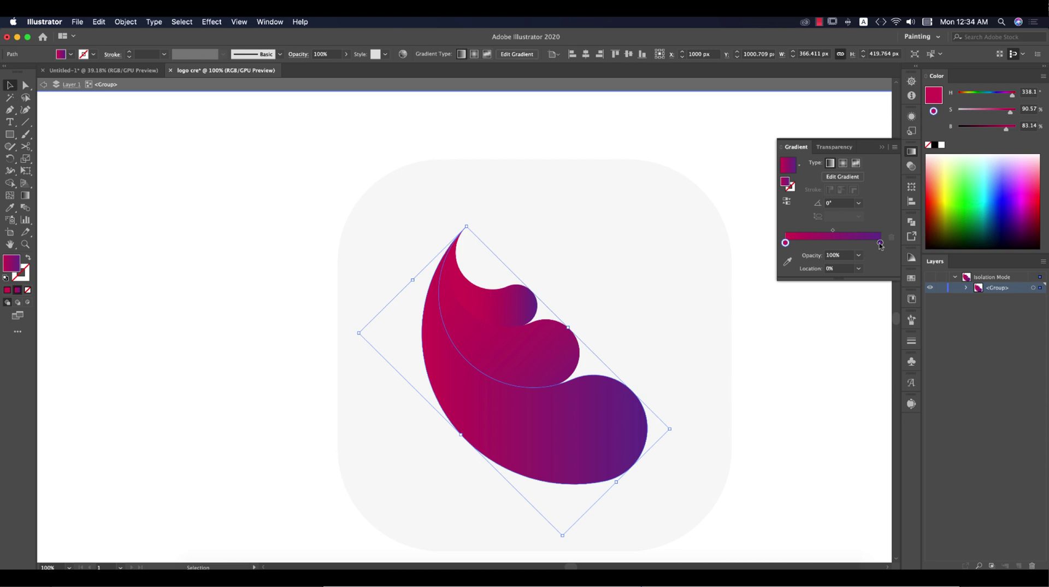
{"action": "double_click", "coordinate": [880, 243]}
{"action": "left_click", "coordinate": [820, 282]}
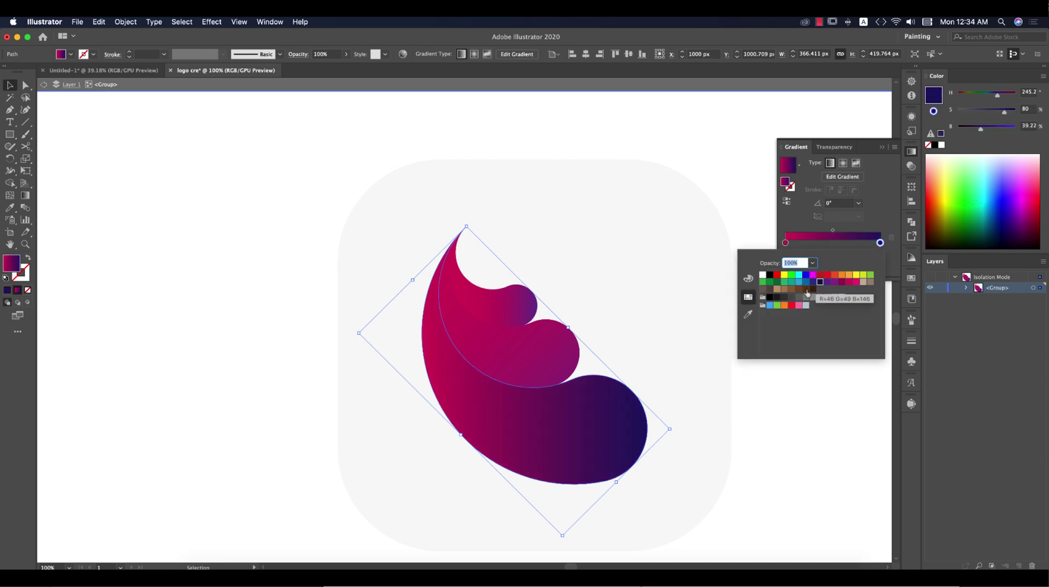
{"action": "left_click", "coordinate": [809, 450]}
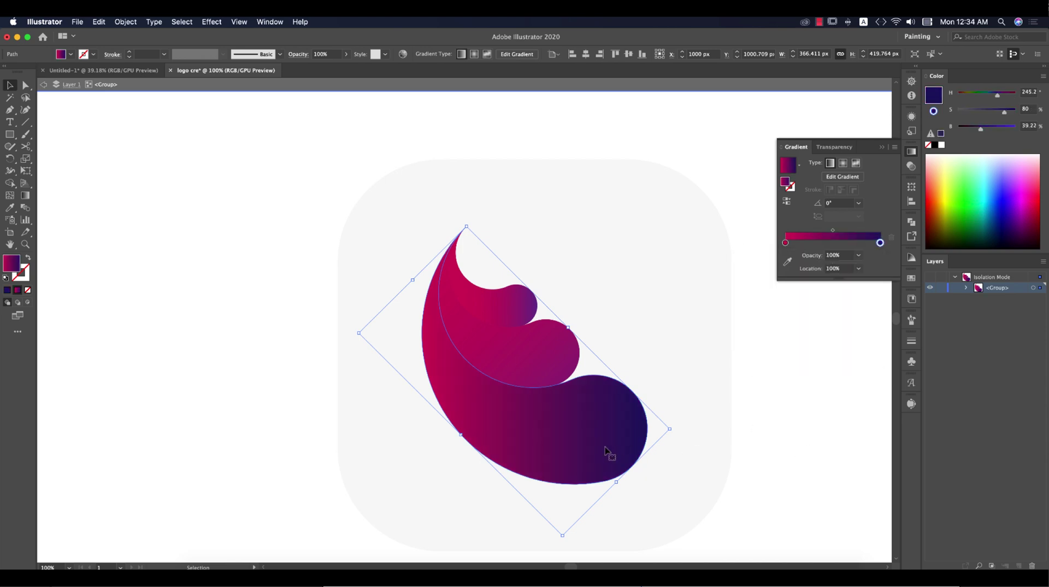
Step: Run the large curl's gradient diagonally from its tip, then angle the middle curl's at -45°
{"action": "key", "text": "g"}
{"action": "mouse_move", "coordinate": [434, 243]}
{"action": "left_mouse_down"}
{"action": "mouse_move", "coordinate": [548, 457]}
{"action": "mouse_move", "coordinate": [604, 518]}
{"action": "left_mouse_up"}
{"action": "key", "text": "v"}
{"action": "left_click", "coordinate": [540, 370]}
{"action": "key", "text": "g"}
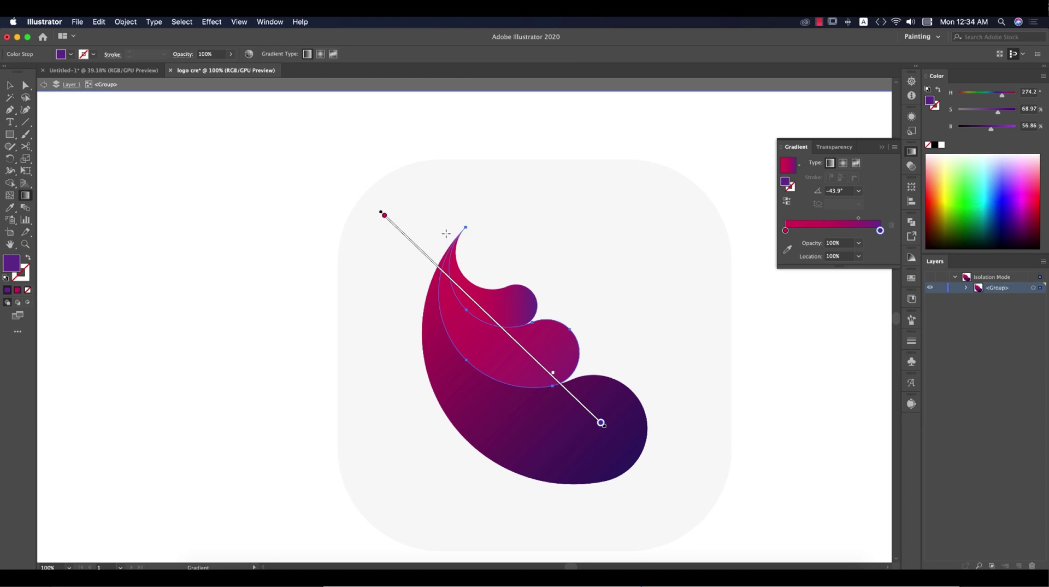
{"action": "mouse_move", "coordinate": [426, 253]}
{"action": "left_mouse_down"}
{"action": "mouse_move", "coordinate": [609, 398]}
{"action": "mouse_move", "coordinate": [590, 416]}
{"action": "left_mouse_up"}
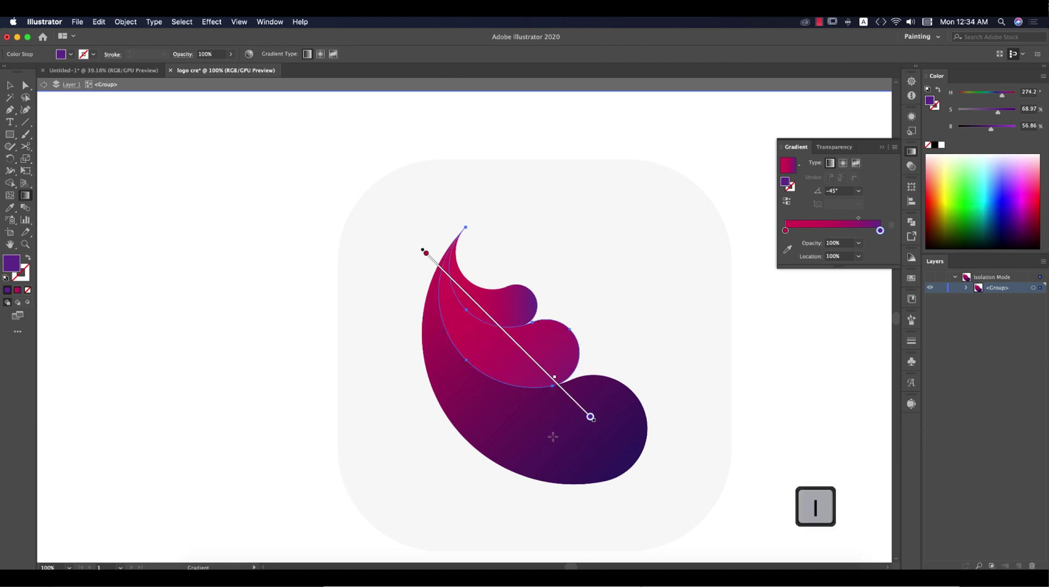
Step: Copy the navy gradient onto the middle curl and redraw it diagonally from its tip
{"action": "key", "text": "i"}
{"action": "left_click", "coordinate": [563, 423]}
{"action": "key", "text": "g"}
{"action": "left_click_drag", "start_coordinate": [452, 235], "coordinate": [622, 407]}
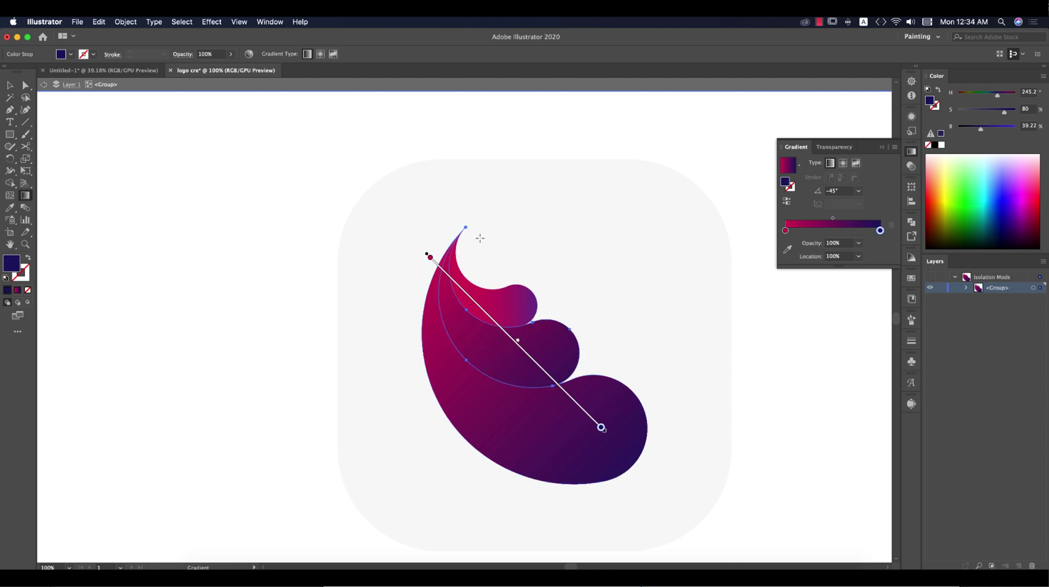
{"action": "mouse_move", "coordinate": [479, 233]}
{"action": "left_mouse_down"}
{"action": "mouse_move", "coordinate": [519, 463]}
{"action": "mouse_move", "coordinate": [559, 503]}
{"action": "mouse_move", "coordinate": [573, 456]}
{"action": "mouse_move", "coordinate": [561, 391]}
{"action": "mouse_move", "coordinate": [597, 385]}
{"action": "mouse_move", "coordinate": [620, 402]}
{"action": "mouse_move", "coordinate": [605, 382]}
{"action": "left_mouse_up"}
{"action": "key", "text": "g"}
{"action": "left_click", "coordinate": [600, 383]}
Step: Give the small top curl the darker gradient, running diagonally from its tip
{"action": "key", "text": "v"}
{"action": "left_click", "coordinate": [518, 312]}
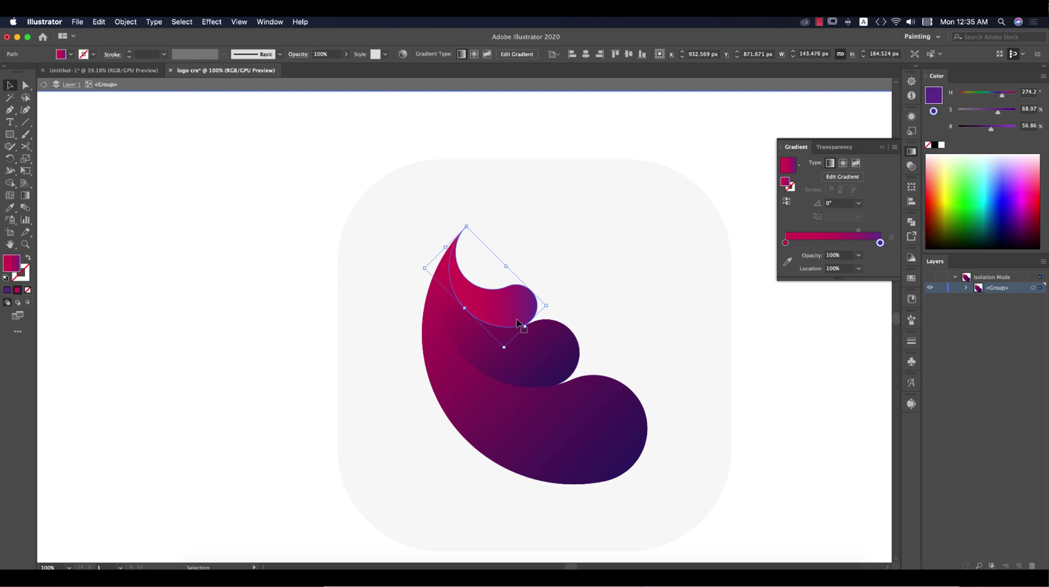
{"action": "key", "text": "i"}
{"action": "left_click", "coordinate": [540, 348]}
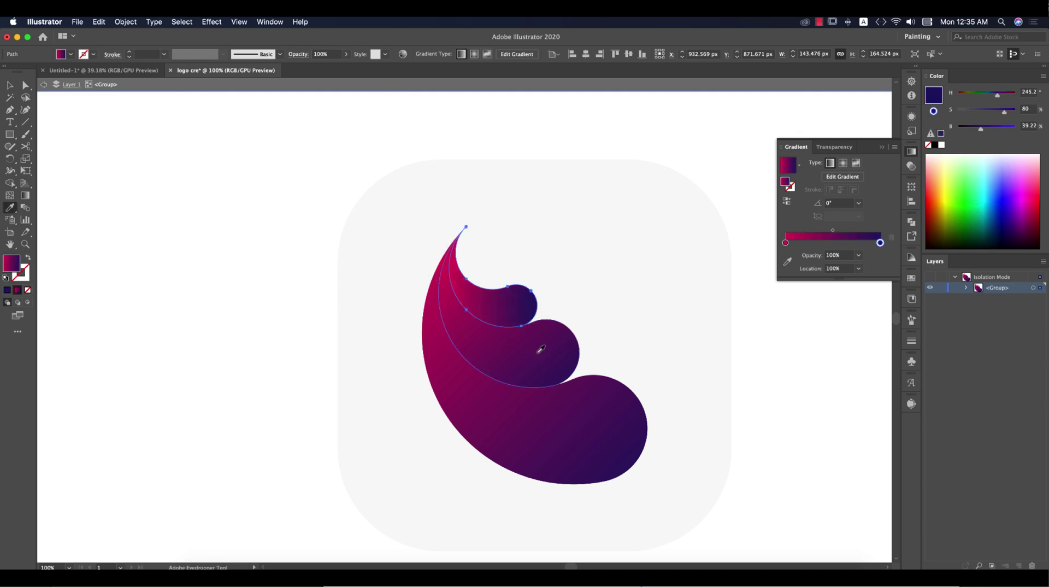
{"action": "key", "text": "g"}
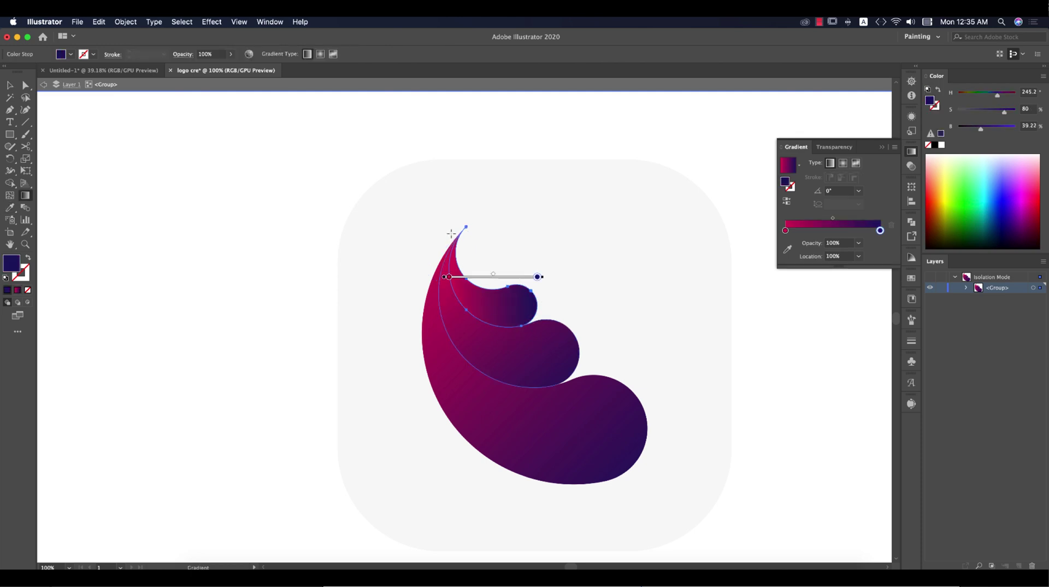
{"action": "left_click_drag", "start_coordinate": [451, 234], "coordinate": [576, 402]}
{"action": "key", "text": "v"}
{"action": "left_click", "coordinate": [699, 426]}
Step: Inside the logo group, raise the gradient's blue-violet end brightness to B 61.18% on all curls
{"action": "scroll", "coordinate": [674, 415], "scroll_direction": "down", "scroll_amount": 2}
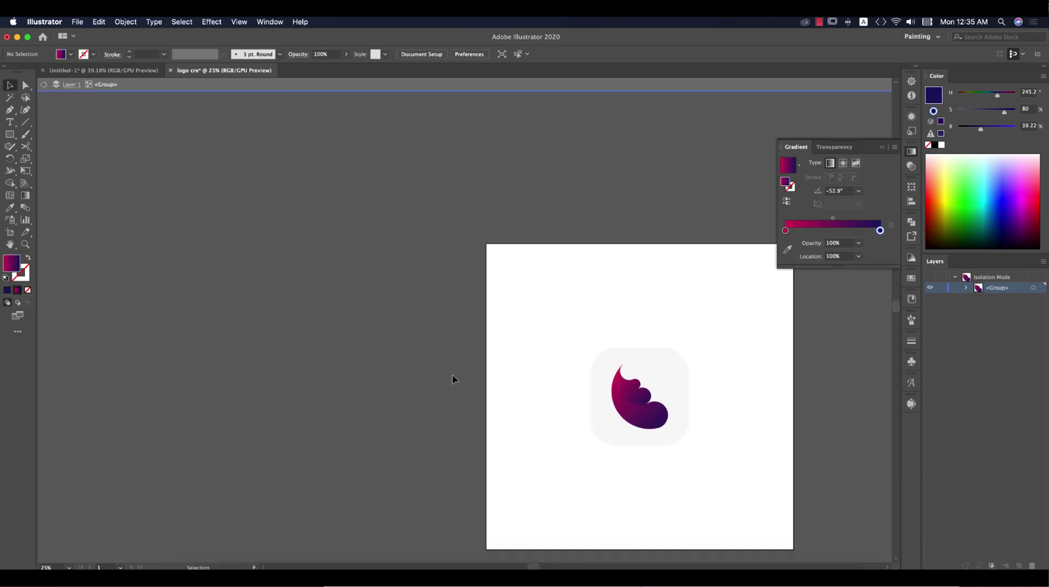
{"action": "double_click", "coordinate": [452, 378]}
{"action": "left_click_drag", "start_coordinate": [453, 378], "coordinate": [346, 297]}
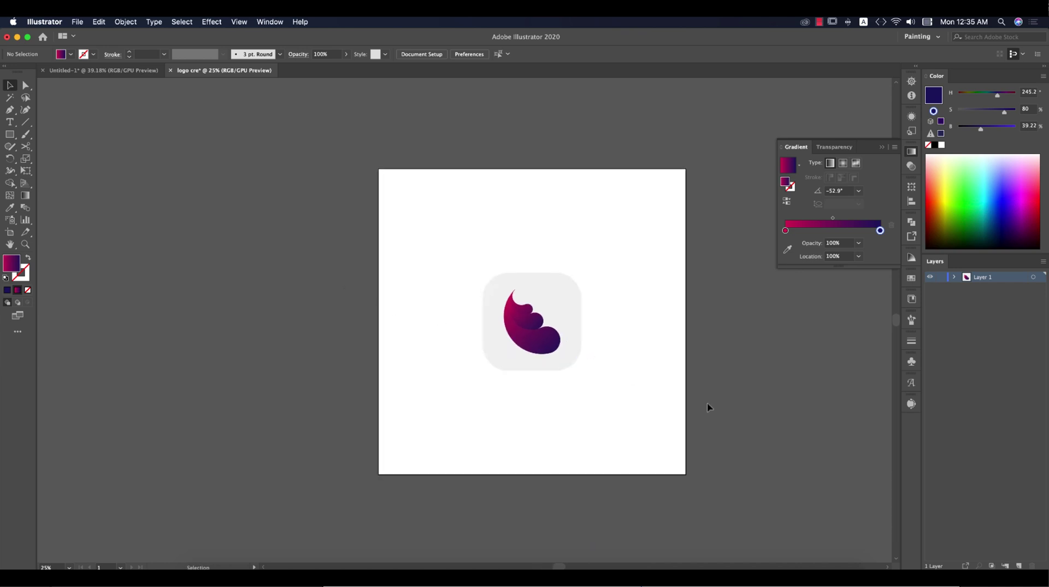
{"action": "left_click", "coordinate": [554, 345]}
{"action": "scroll", "coordinate": [555, 346], "scroll_direction": "up", "scroll_amount": 2}
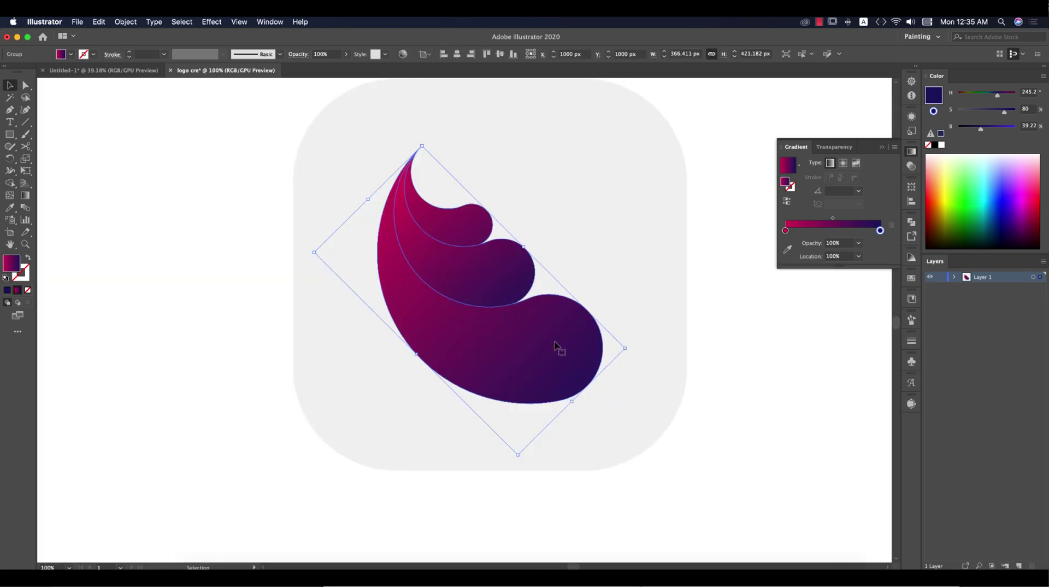
{"action": "double_click", "coordinate": [554, 346]}
{"action": "left_click", "coordinate": [558, 347]}
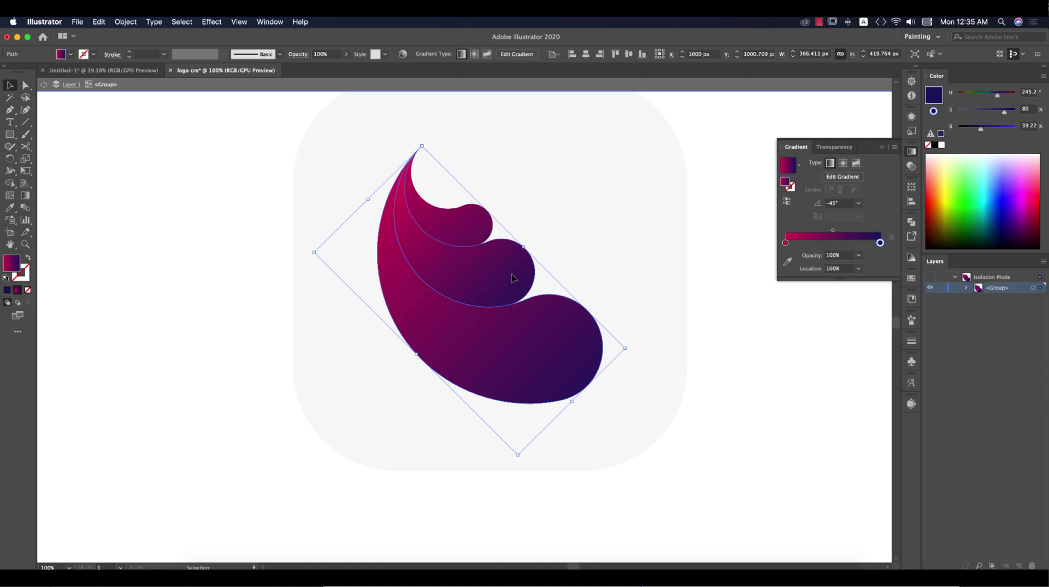
{"action": "left_click", "coordinate": [514, 279]}
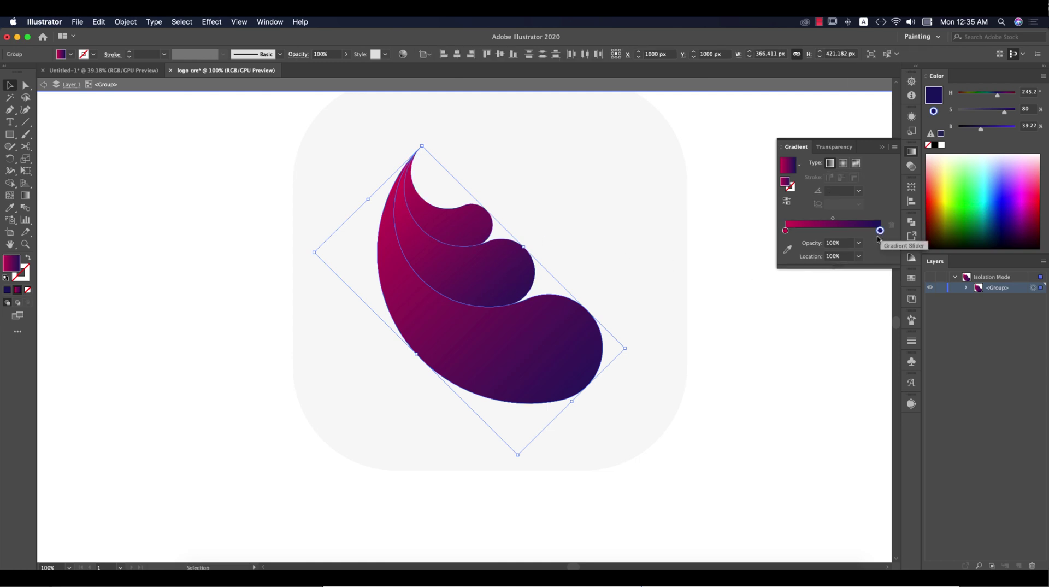
{"action": "left_click_drag", "start_coordinate": [982, 131], "coordinate": [1000, 114]}
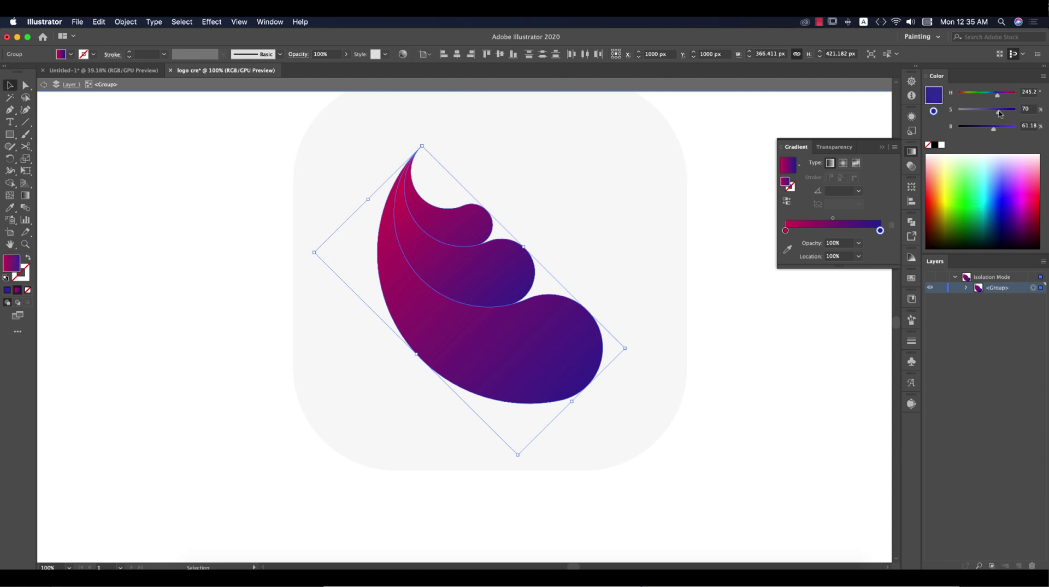
Step: Exit the logo group, close the Gradient panel and select the rounded-square icon background
{"action": "left_click", "coordinate": [779, 389]}
{"action": "scroll", "coordinate": [704, 413], "scroll_direction": "down", "scroll_amount": 5}
{"action": "double_click", "coordinate": [456, 399]}
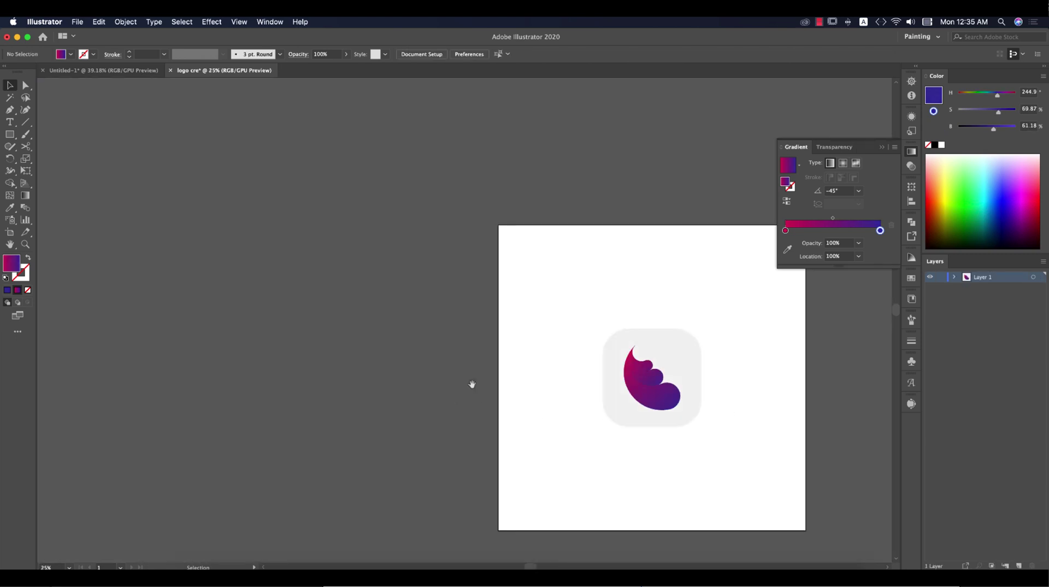
{"action": "scroll", "coordinate": [472, 384], "scroll_direction": "right", "scroll_amount": 4}
{"action": "scroll", "coordinate": [472, 384], "scroll_direction": "down", "scroll_amount": 2}
{"action": "left_click", "coordinate": [881, 147]}
{"action": "left_click", "coordinate": [586, 315]}
{"action": "scroll", "coordinate": [677, 328], "scroll_direction": "right", "scroll_amount": 3}
{"action": "scroll", "coordinate": [677, 328], "scroll_direction": "down", "scroll_amount": 3}
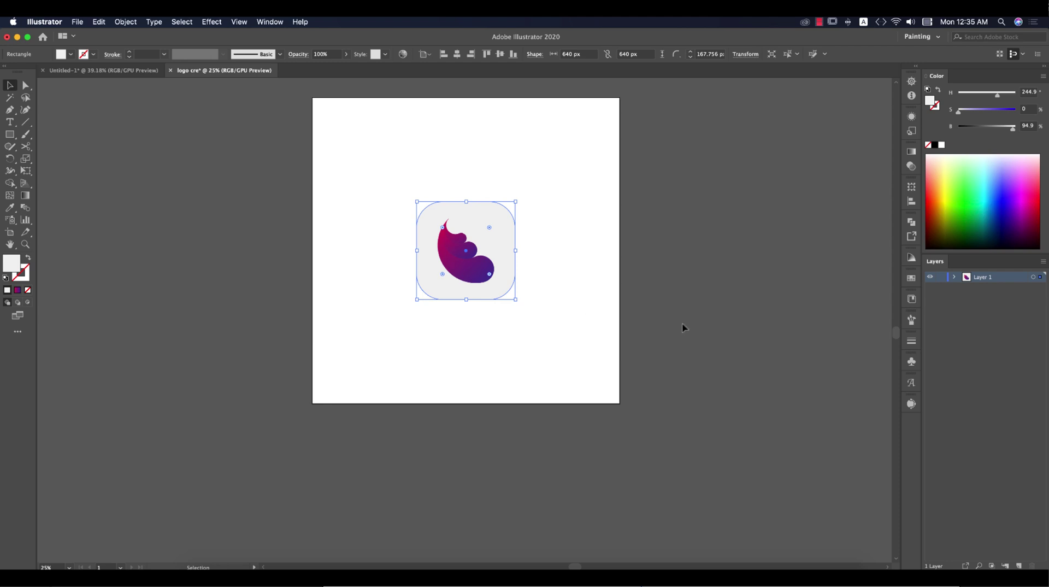
Step: Paste a copy of the rounded square in front and move it down-right off the artboard
{"action": "left_click", "coordinate": [653, 313]}
{"action": "left_click", "coordinate": [504, 254]}
{"action": "key", "text": "alt"}
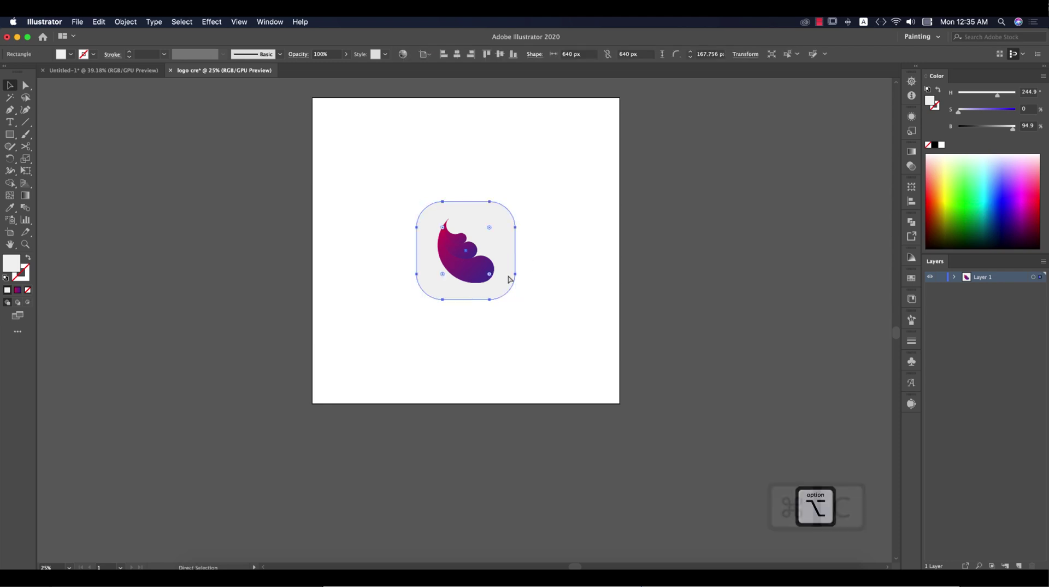
{"action": "key", "text": "super+c"}
{"action": "key", "text": "super+c"}
{"action": "key", "text": "super+f"}
{"action": "key", "text": "v"}
{"action": "left_click", "coordinate": [563, 348]}
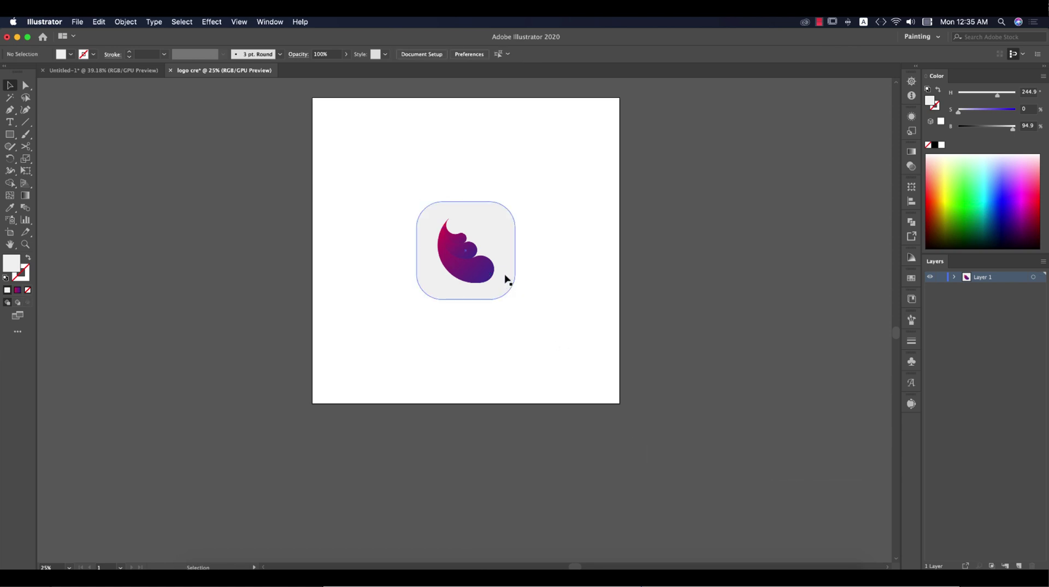
{"action": "left_click_drag", "start_coordinate": [505, 281], "coordinate": [687, 489]}
{"action": "left_click", "coordinate": [768, 497]}
Step: Move the finished icon with its logo left off the artboard
{"action": "left_click", "coordinate": [502, 246]}
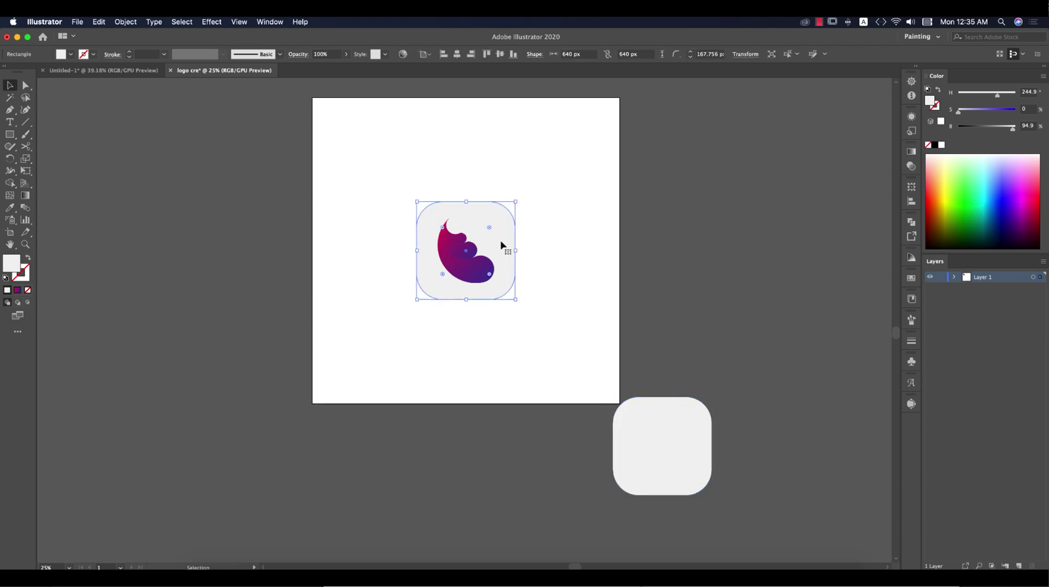
{"action": "left_click", "coordinate": [487, 256], "text": "shift"}
{"action": "left_click_drag", "start_coordinate": [500, 250], "coordinate": [217, 247]}
{"action": "left_click", "coordinate": [264, 299]}
Step: Select the centred grey rounded square and pick the Blend tool
{"action": "left_click", "coordinate": [485, 260]}
{"action": "left_click", "coordinate": [687, 453]}
{"action": "left_click", "coordinate": [480, 248]}
{"action": "left_click", "coordinate": [672, 477]}
{"action": "left_click", "coordinate": [337, 267]}
{"action": "left_click", "coordinate": [420, 267]}
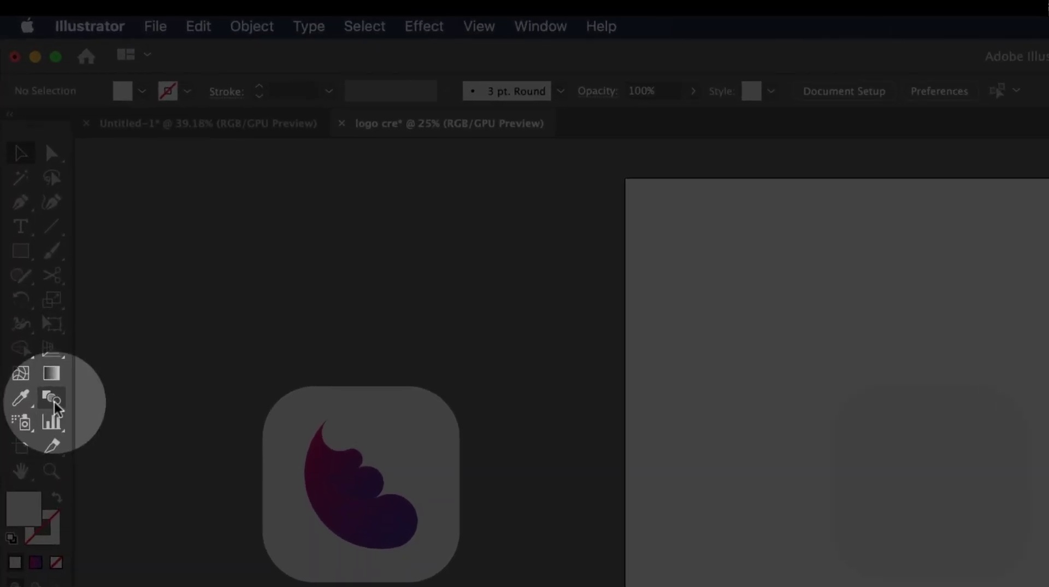
{"action": "left_click", "coordinate": [52, 400]}
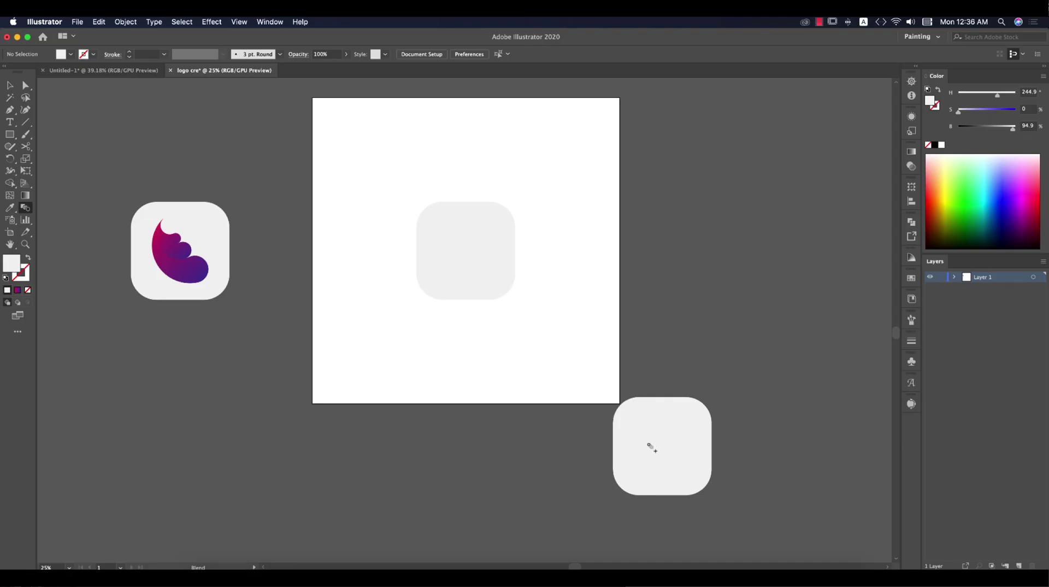
Step: Blend the centred and bottom-right squares using Specified Steps spacing of 300
{"action": "left_click", "coordinate": [650, 446]}
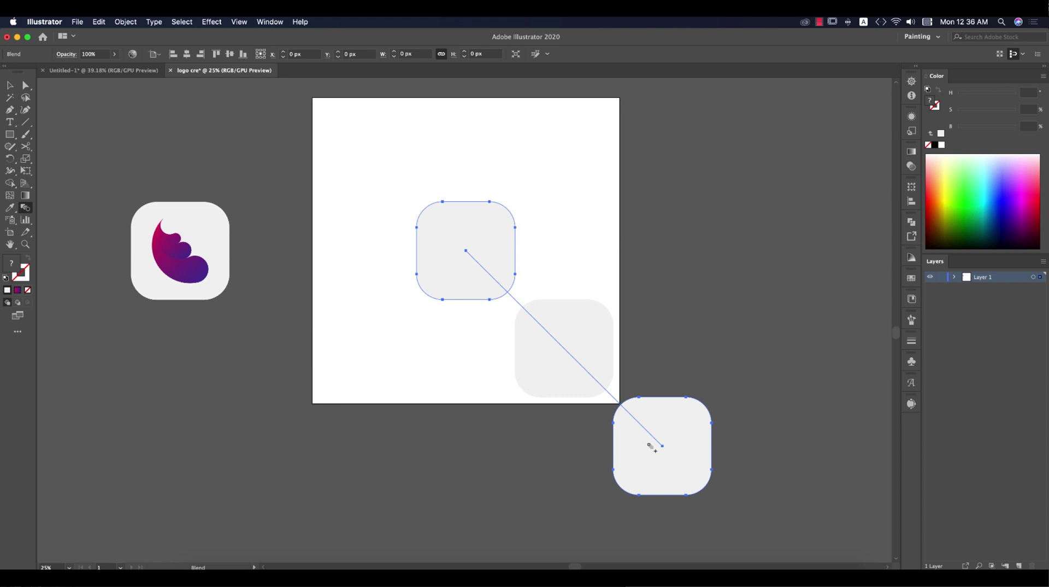
{"action": "double_click", "coordinate": [26, 209]}
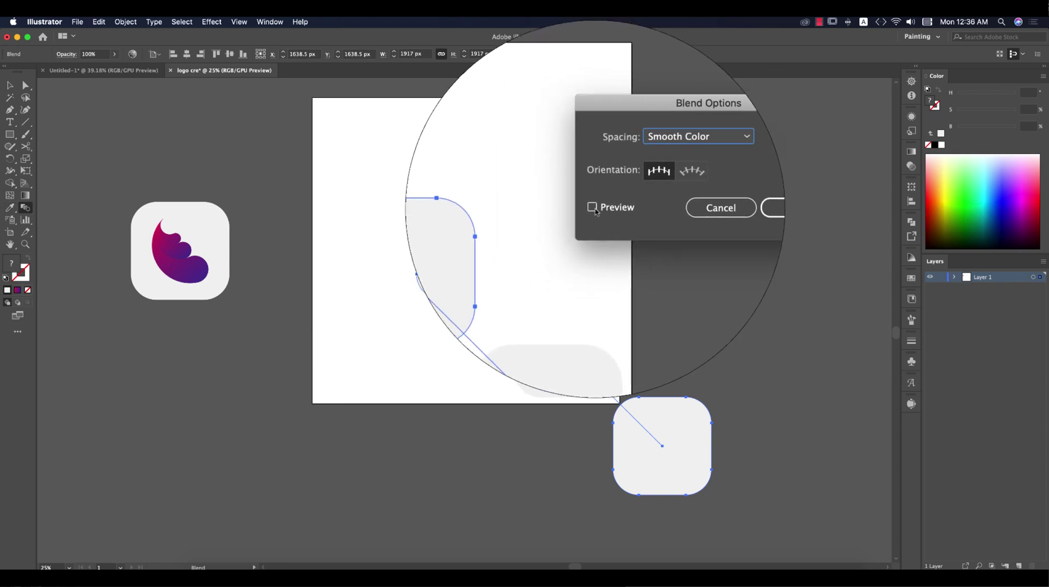
{"action": "left_click", "coordinate": [594, 208]}
{"action": "left_click", "coordinate": [664, 149]}
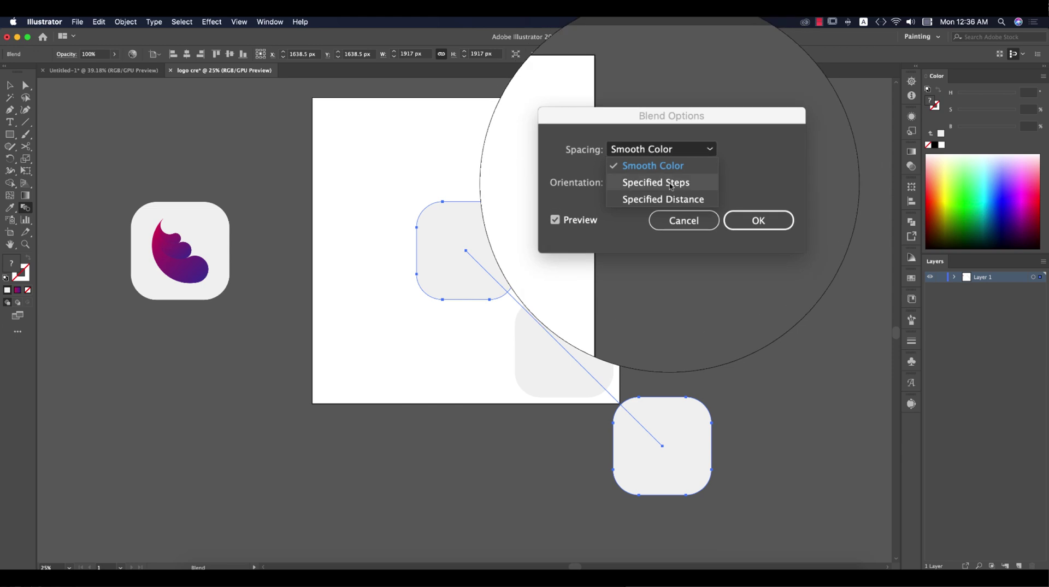
{"action": "left_click", "coordinate": [671, 186]}
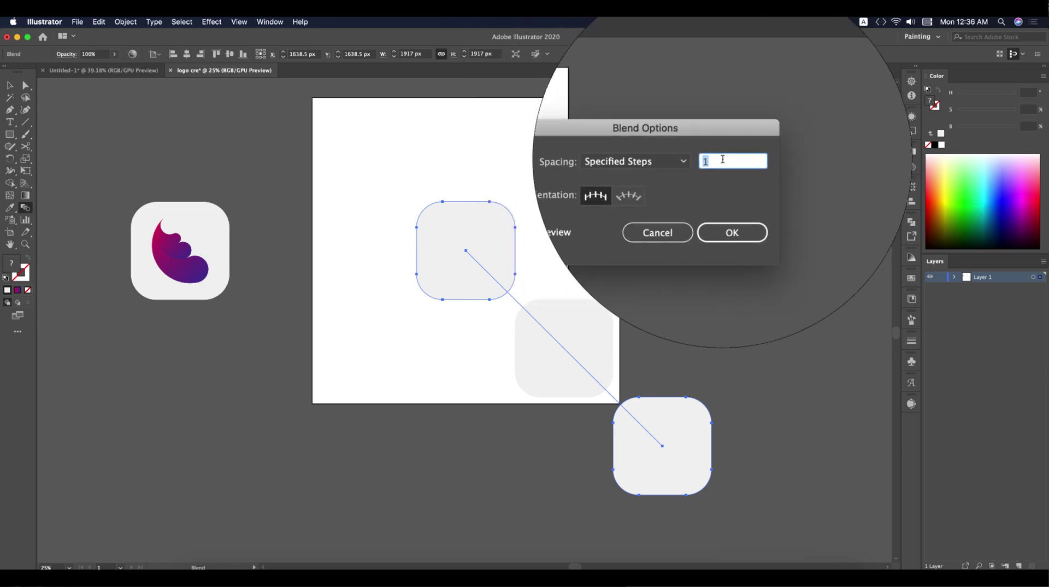
{"action": "type", "text": "3"}
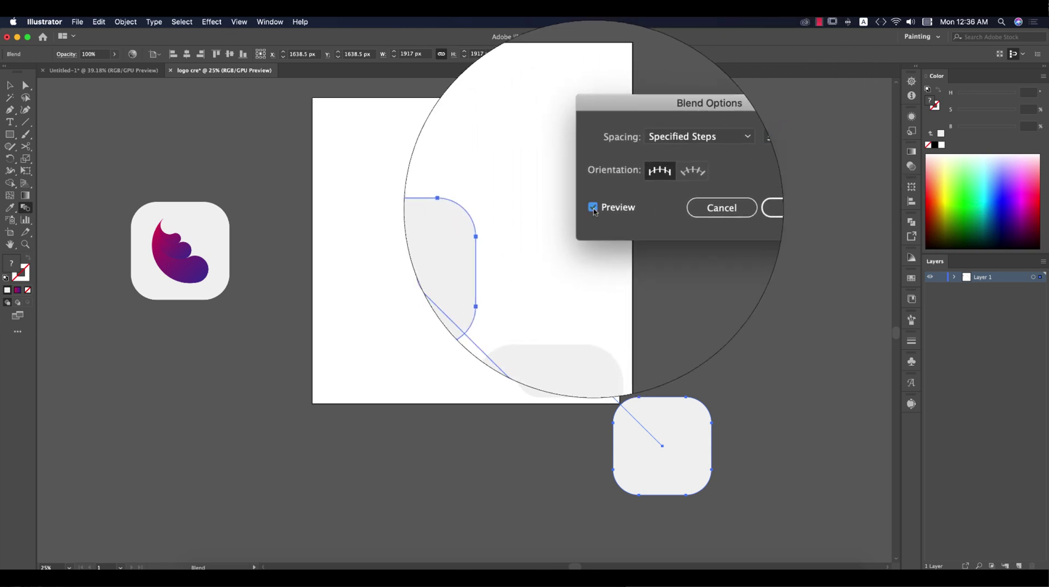
{"action": "double_click", "coordinate": [593, 209]}
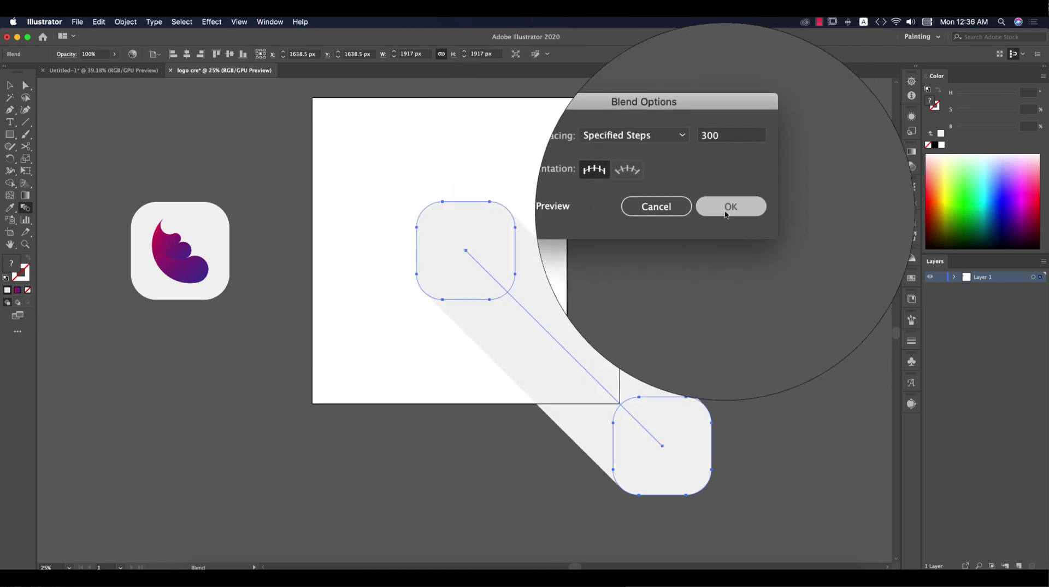
{"action": "left_click", "coordinate": [740, 187]}
{"action": "key", "text": "v"}
{"action": "left_click", "coordinate": [674, 288]}
{"action": "left_click", "coordinate": [491, 248]}
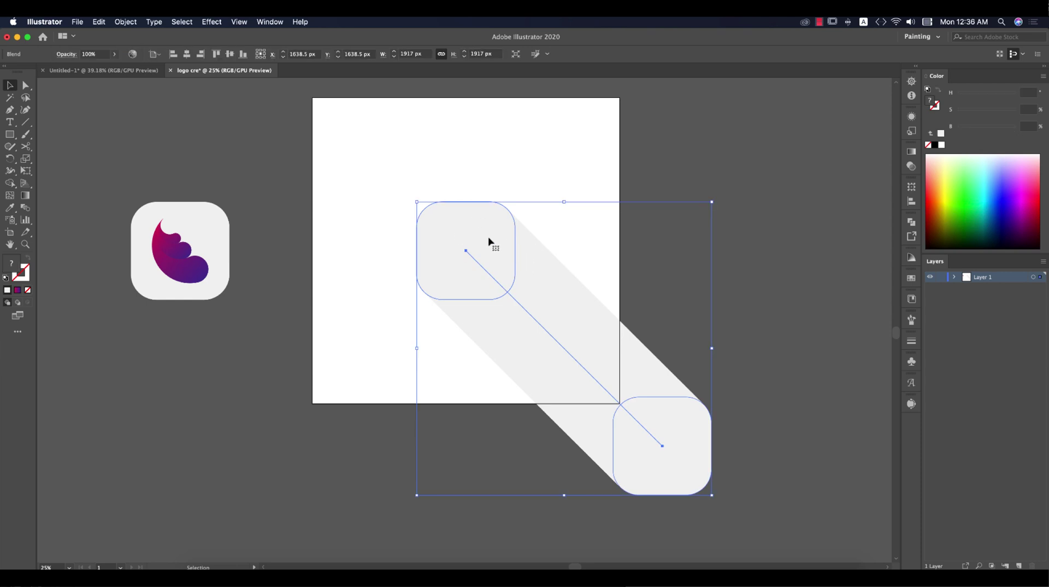
Step: Fill the blend's first square with a black-to-grey gradient from a preset
{"action": "double_click", "coordinate": [488, 245]}
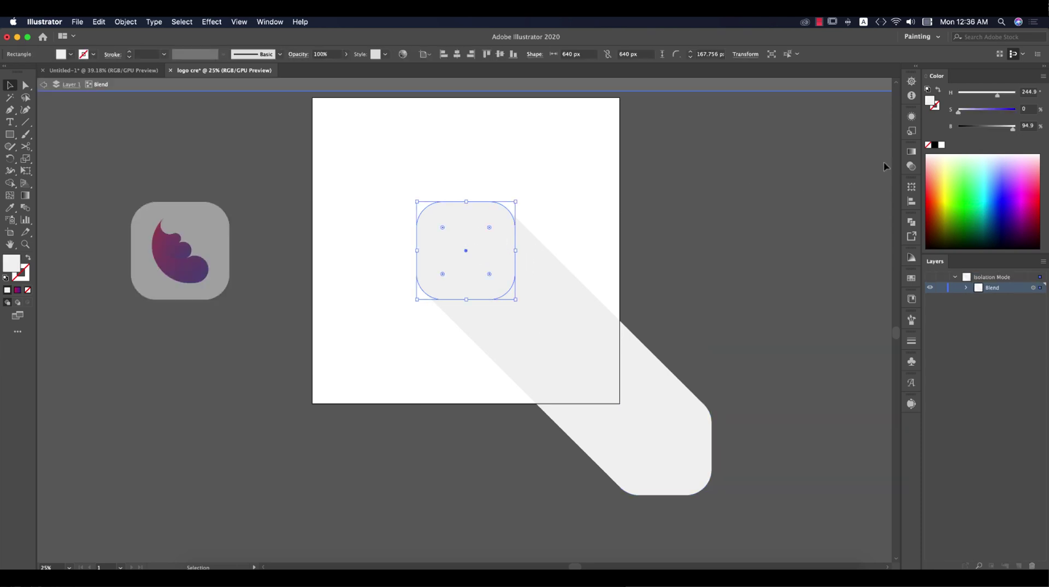
{"action": "left_click", "coordinate": [911, 153]}
{"action": "left_click", "coordinate": [799, 167]}
{"action": "left_click", "coordinate": [724, 201]}
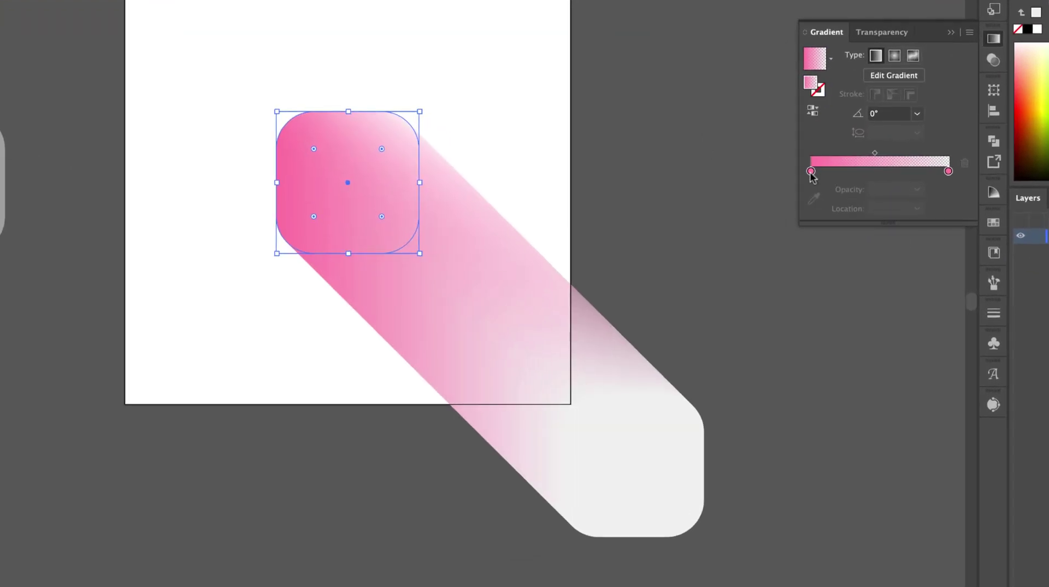
{"action": "double_click", "coordinate": [811, 171]}
{"action": "left_click", "coordinate": [799, 251]}
{"action": "double_click", "coordinate": [948, 171]}
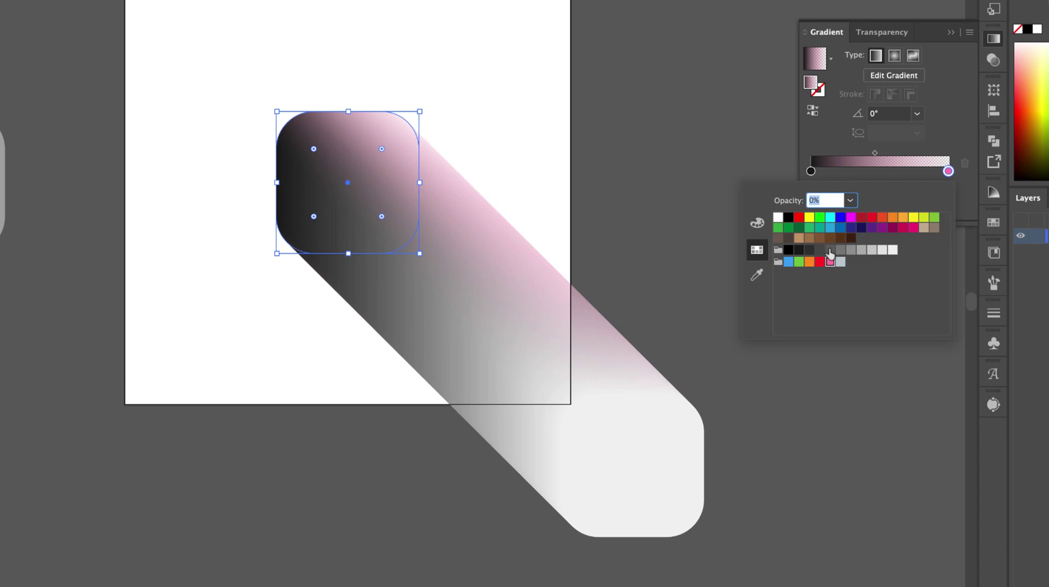
{"action": "left_click", "coordinate": [830, 249]}
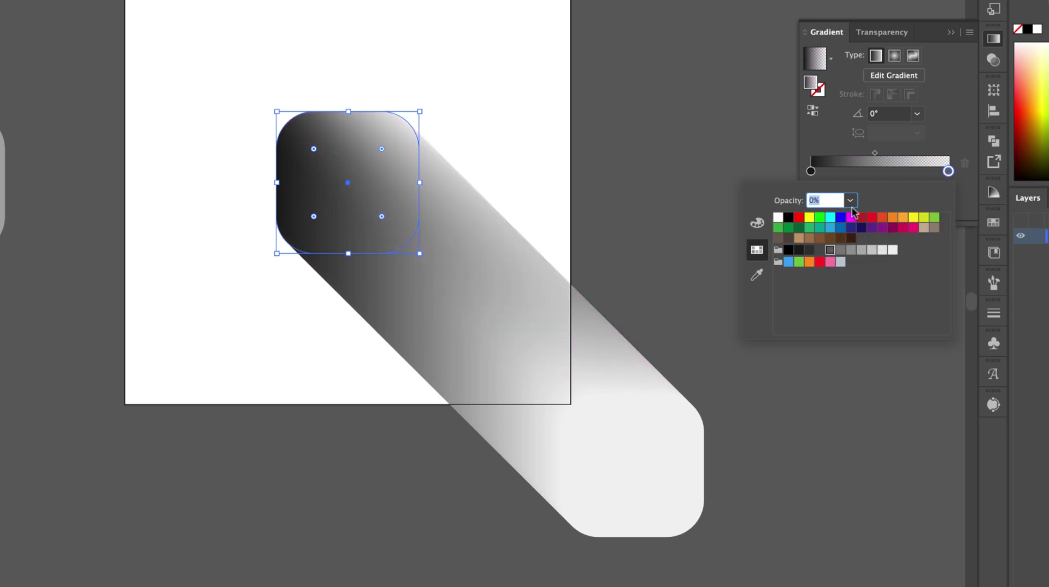
{"action": "key", "text": "Escape"}
Step: Copy the dark gradient onto the bottom-right end square of the blend
{"action": "left_click", "coordinate": [676, 449]}
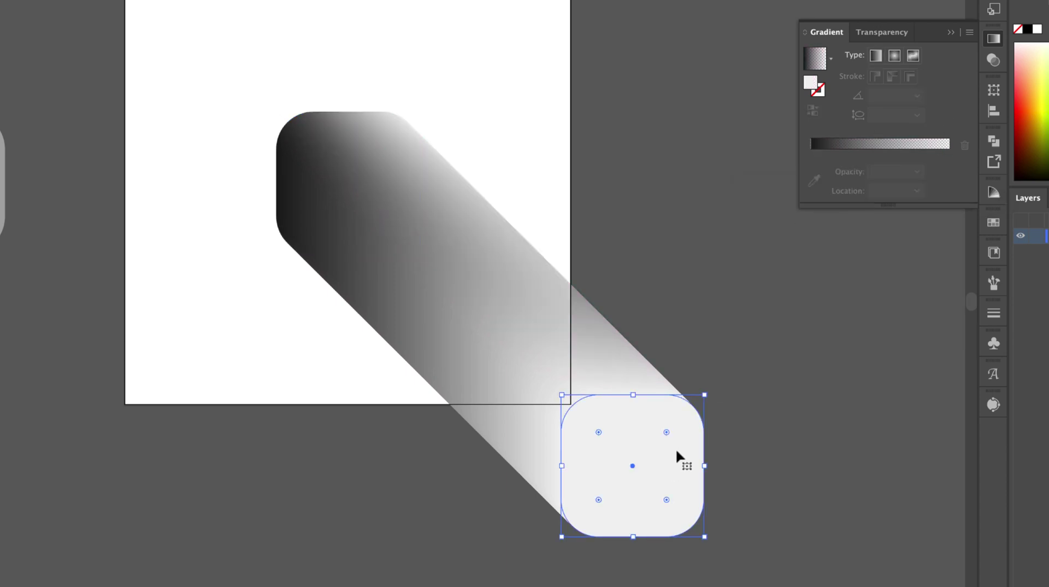
{"action": "key", "text": "i"}
{"action": "left_click", "coordinate": [358, 195]}
{"action": "key", "text": "ctrl+z"}
{"action": "left_click", "coordinate": [400, 200]}
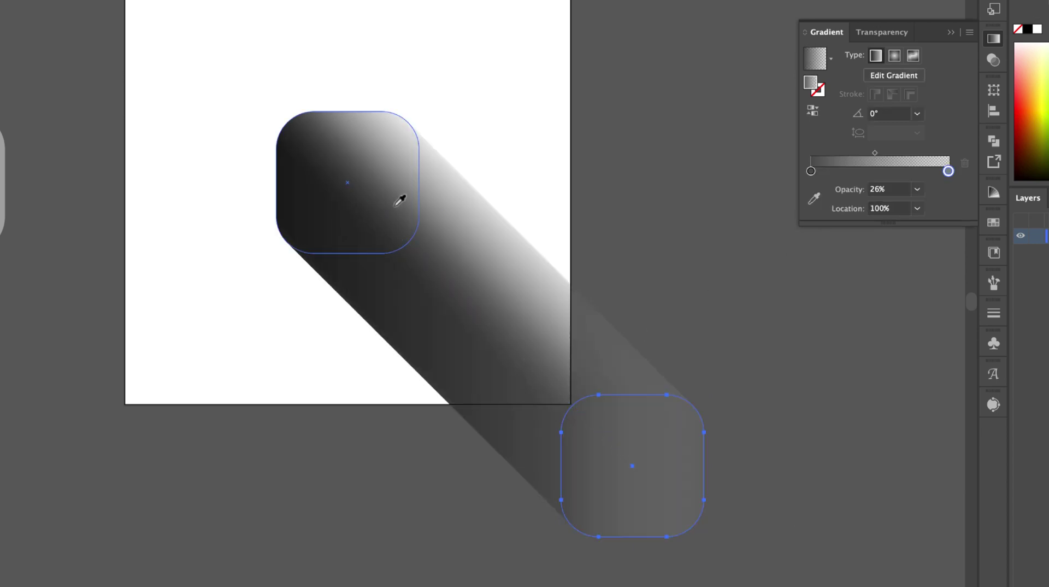
{"action": "key", "text": "v"}
{"action": "left_click", "coordinate": [408, 224]}
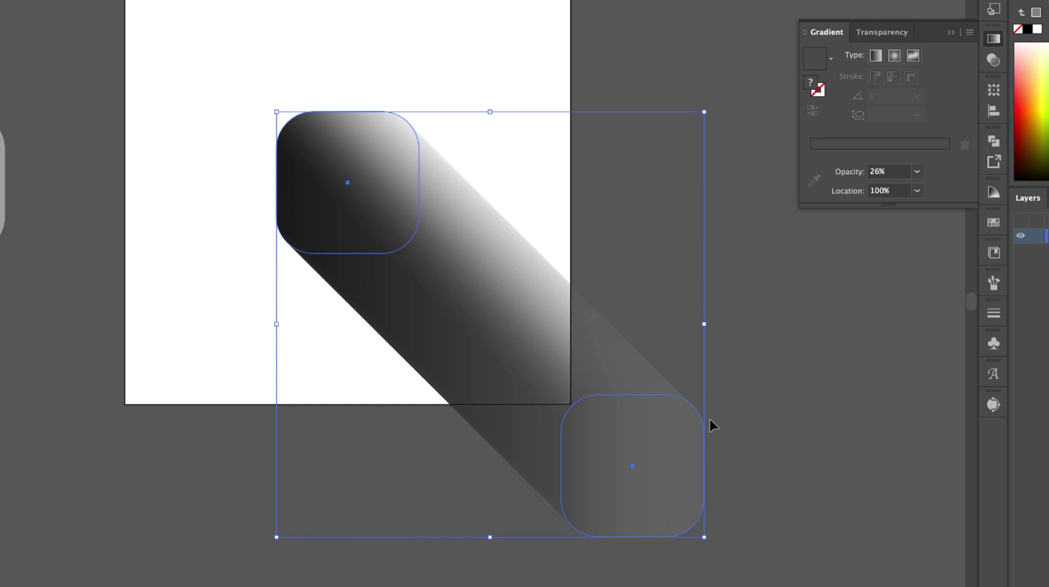
Step: Drag the shadow's gradient diagonally from top-left to lower-right, dark to light
{"action": "key", "text": "g"}
{"action": "left_click_drag", "start_coordinate": [314, 141], "coordinate": [524, 361]}
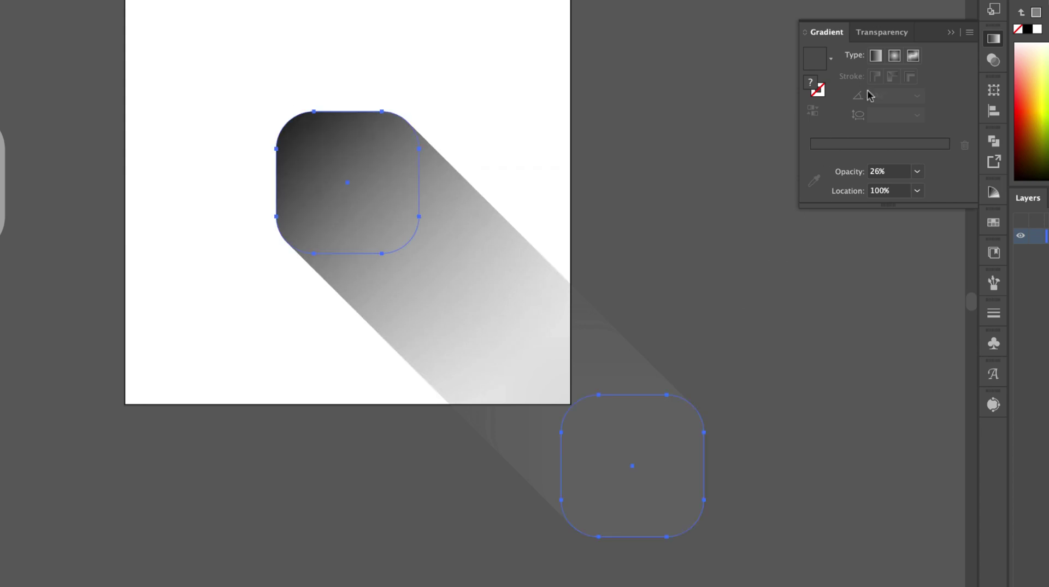
{"action": "left_click", "coordinate": [950, 32]}
Step: Move the crescent app icon onto the shadow's front rounded square
{"action": "key", "text": "v"}
{"action": "left_click", "coordinate": [199, 145]}
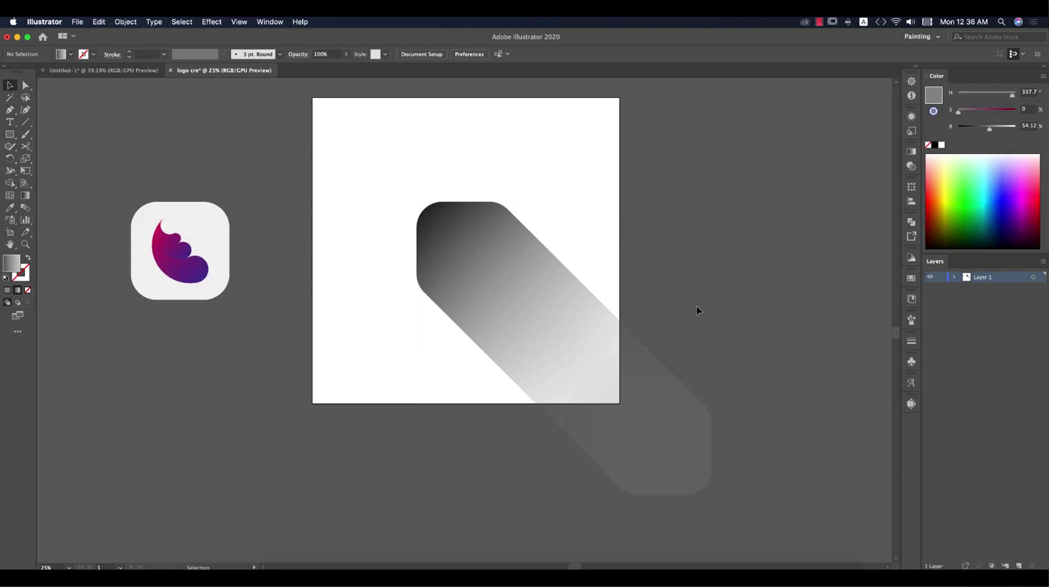
{"action": "left_click_drag", "start_coordinate": [211, 243], "coordinate": [496, 245]}
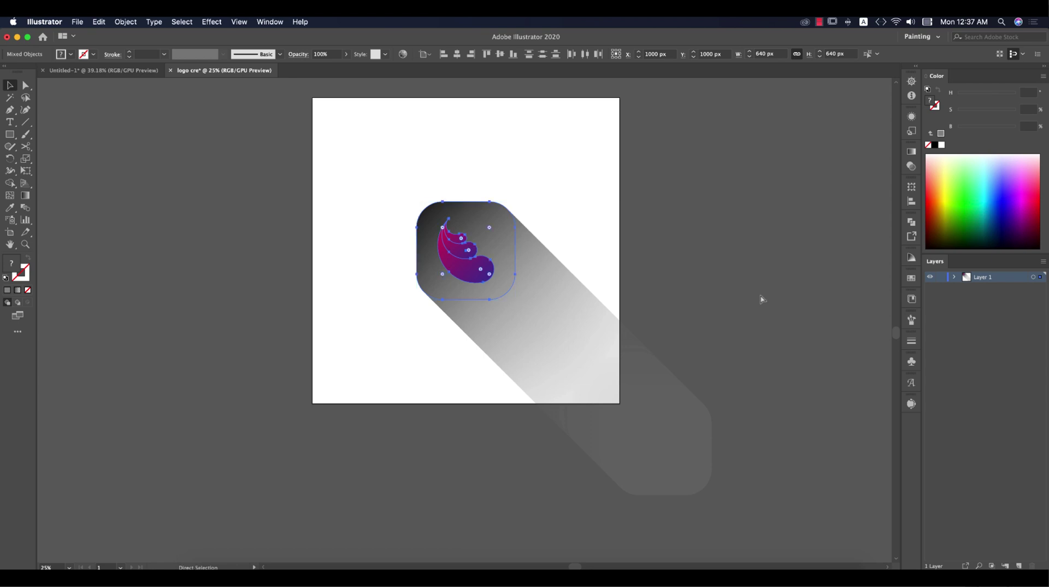
Step: Bring the light app icon to the front above the long shadow
{"action": "key", "text": "super+shift+bracketright"}
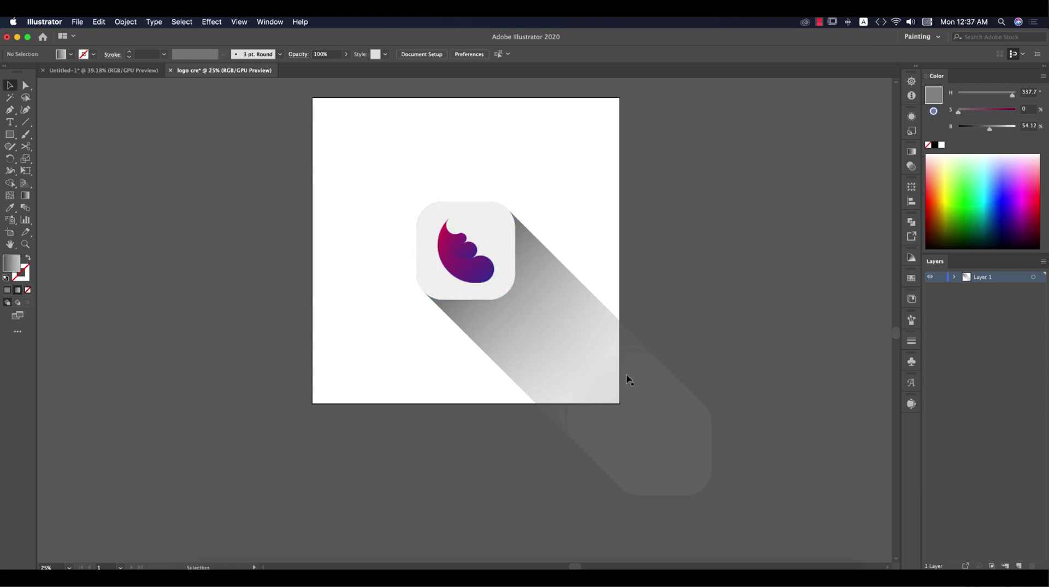
{"action": "left_click", "coordinate": [611, 393], "text": "shift"}
{"action": "key", "text": "alt+super+b"}
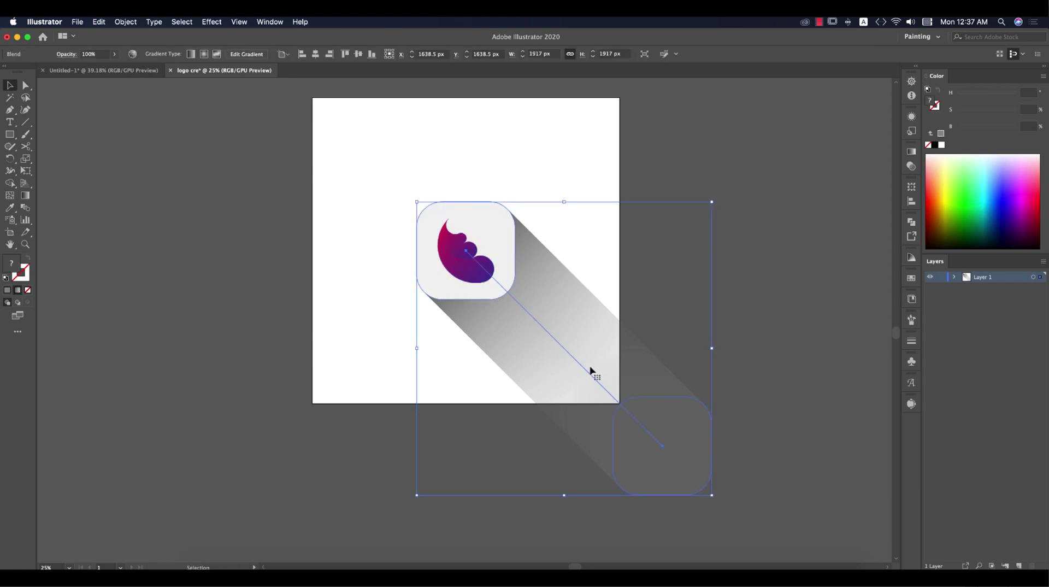
{"action": "left_click", "coordinate": [749, 405]}
{"action": "scroll", "coordinate": [785, 400], "scroll_direction": "left", "scroll_amount": 3}
{"action": "scroll", "coordinate": [785, 401], "scroll_direction": "up", "scroll_amount": 2}
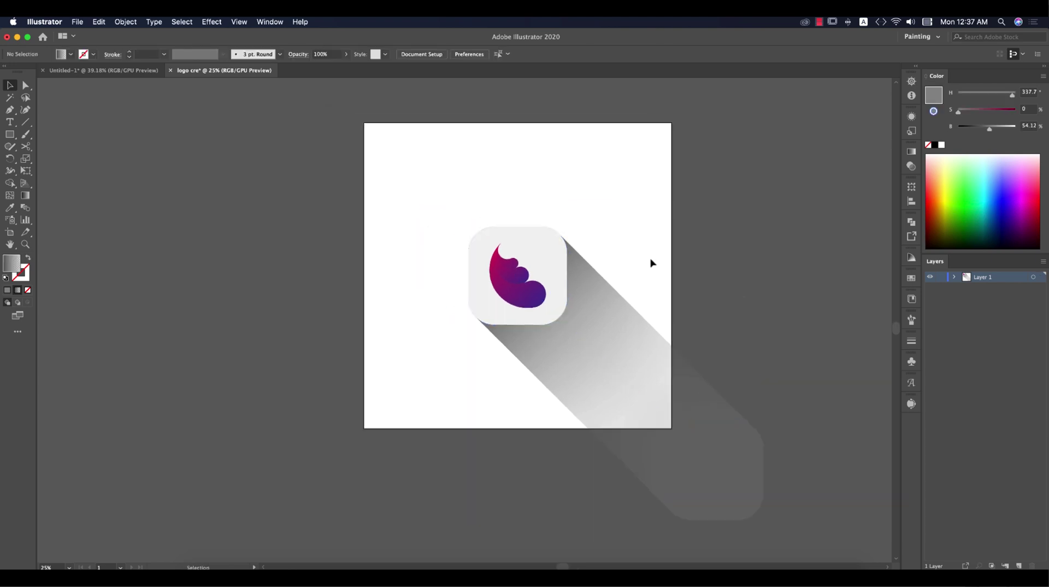
Step: Draw an artboard-sized square and send it behind the icon
{"action": "left_click", "coordinate": [9, 134]}
{"action": "key", "text": "m"}
{"action": "left_click_drag", "start_coordinate": [364, 123], "coordinate": [625, 429]}
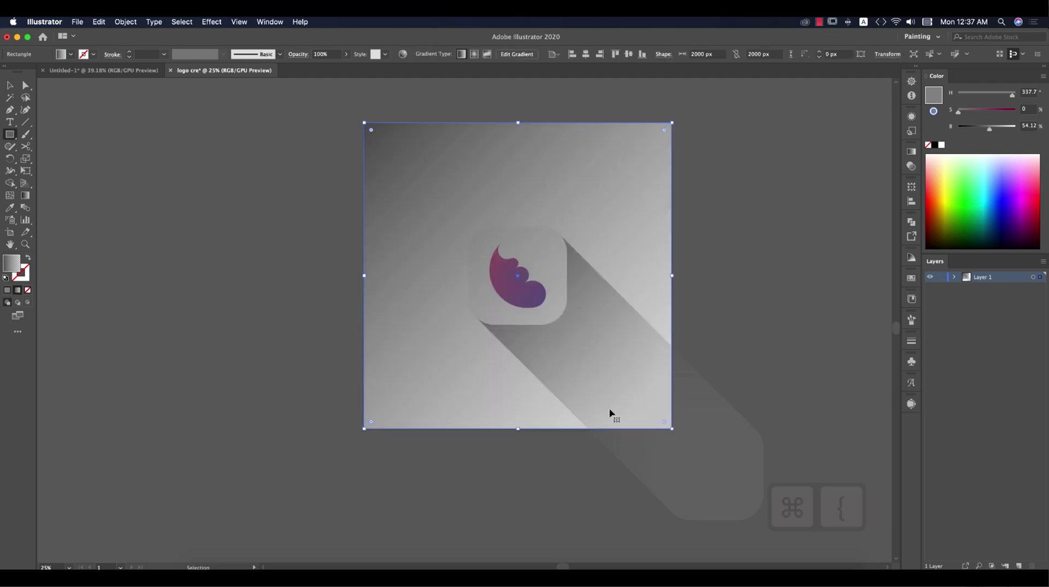
{"action": "key", "text": "super+shift+bracketleft"}
Step: Apply the White, Black gradient to the square and recolor its stops magenta and purple
{"action": "left_click", "coordinate": [71, 54]}
{"action": "left_click", "coordinate": [916, 155]}
{"action": "left_click", "coordinate": [915, 154]}
{"action": "left_click", "coordinate": [799, 166]}
{"action": "scroll", "coordinate": [750, 192], "scroll_direction": "up", "scroll_amount": 1}
{"action": "left_click", "coordinate": [726, 186]}
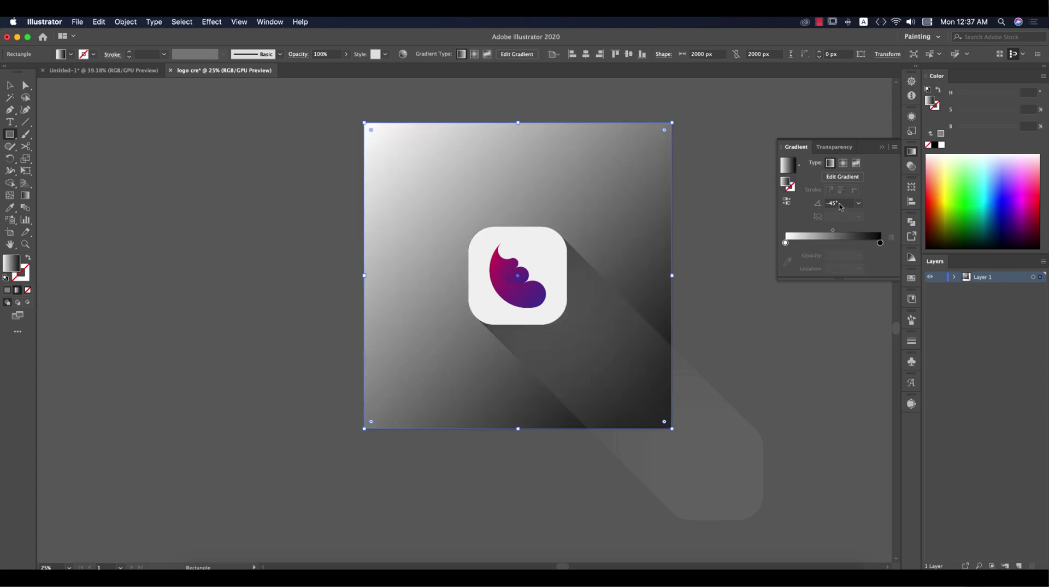
{"action": "double_click", "coordinate": [786, 243]}
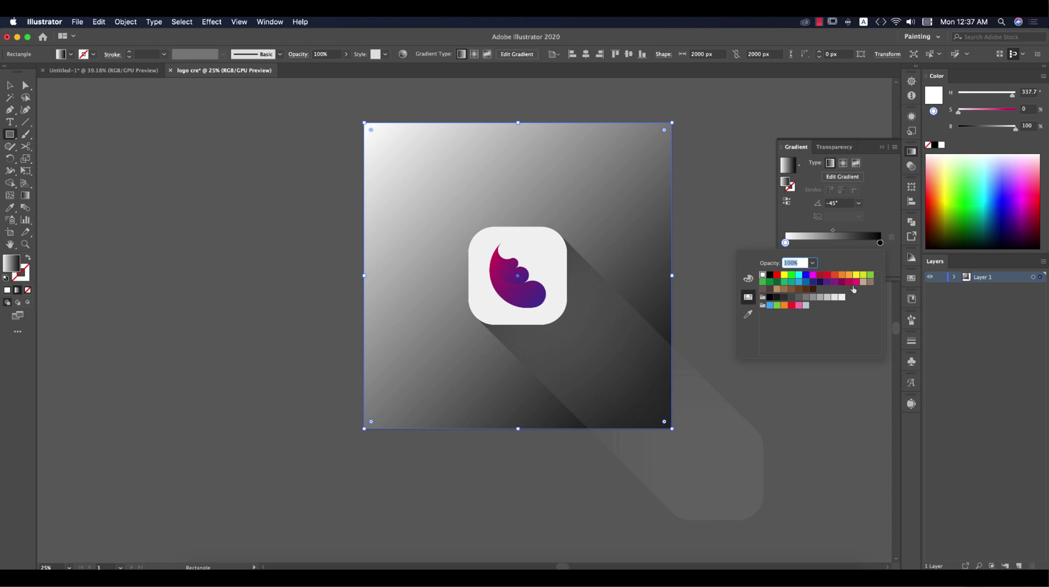
{"action": "left_click", "coordinate": [854, 283]}
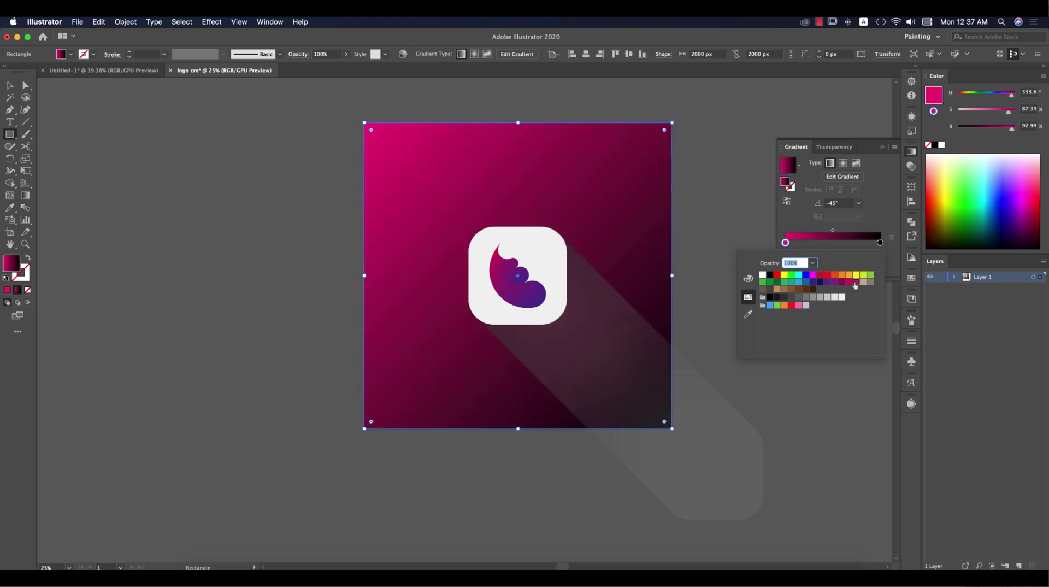
{"action": "left_click", "coordinate": [880, 243]}
{"action": "double_click", "coordinate": [880, 243]}
{"action": "left_click", "coordinate": [827, 283]}
{"action": "key", "text": "Escape"}
Step: Run the background gradient diagonally from the top-right corner to the bottom-left
{"action": "key", "text": "g"}
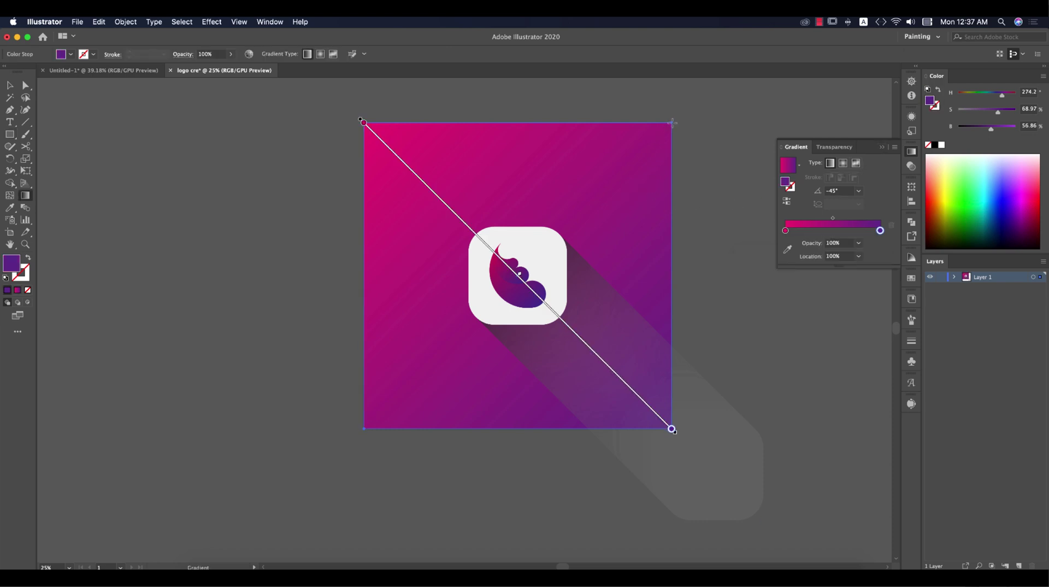
{"action": "left_click_drag", "start_coordinate": [671, 122], "coordinate": [358, 435]}
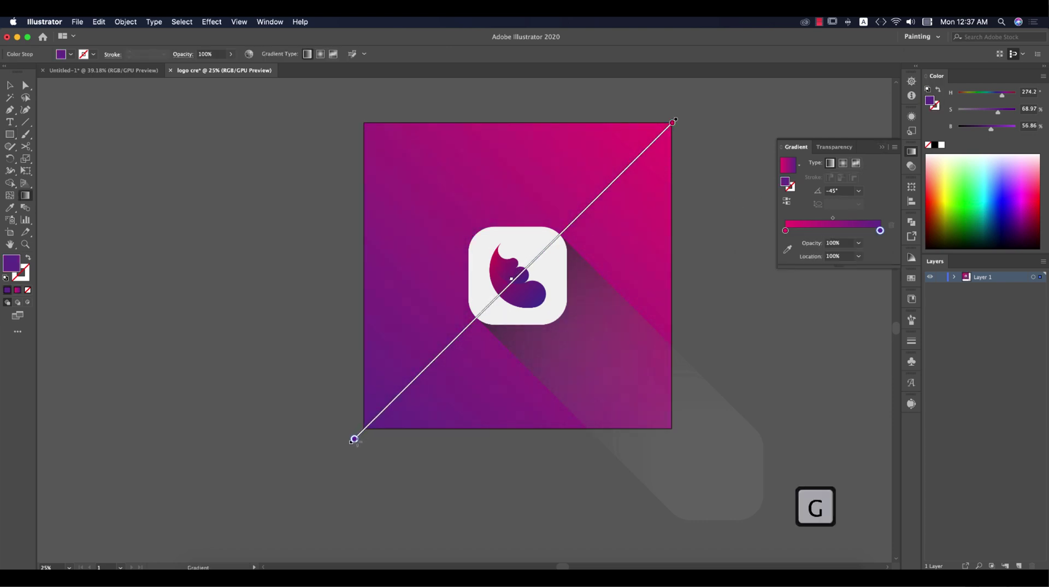
{"action": "left_click", "coordinate": [10, 85]}
{"action": "left_click", "coordinate": [143, 189]}
{"action": "left_click", "coordinate": [727, 457]}
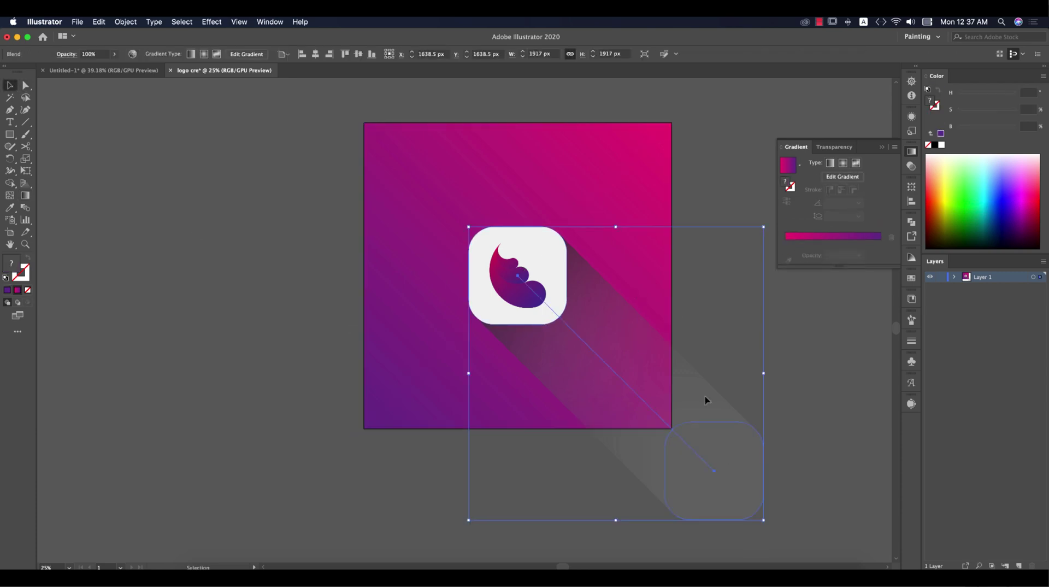
Step: Give the long shadow Multiply blending and lower its opacity to about half in the Transparency panel
{"action": "left_click", "coordinate": [881, 148]}
{"action": "left_click", "coordinate": [911, 117]}
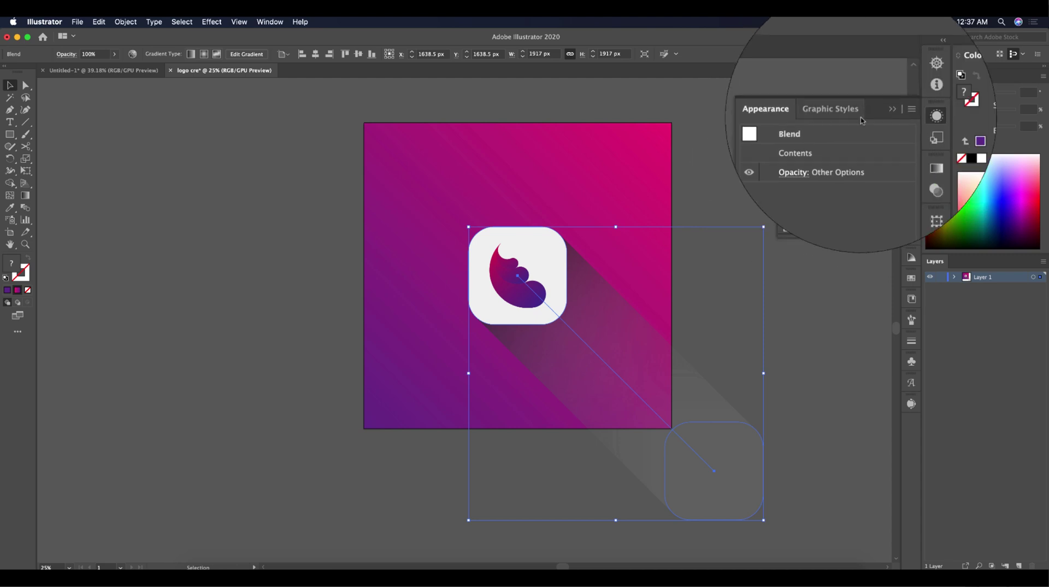
{"action": "left_click", "coordinate": [881, 109]}
{"action": "left_click", "coordinate": [911, 165]}
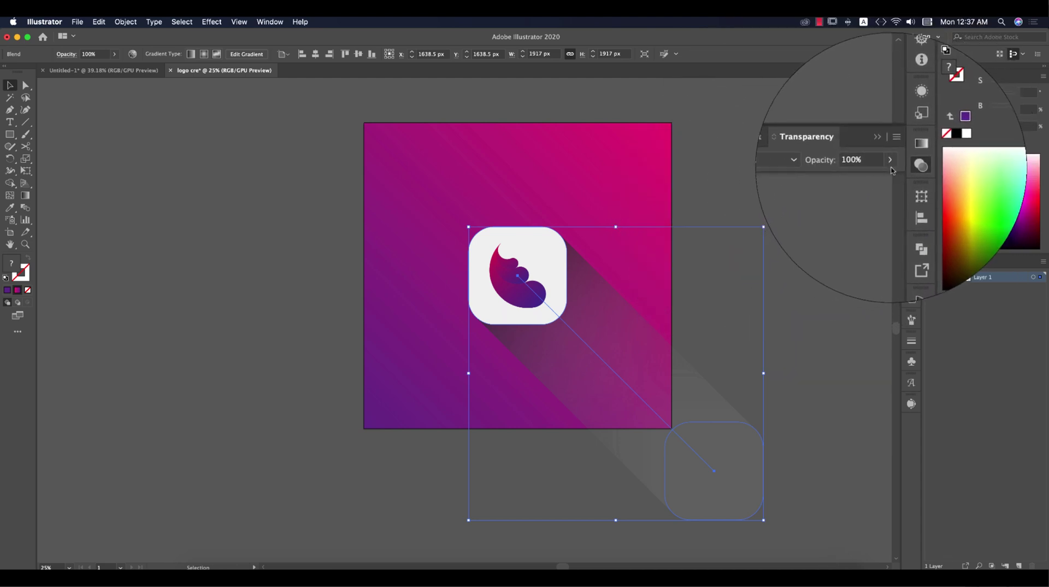
{"action": "left_click", "coordinate": [826, 166]}
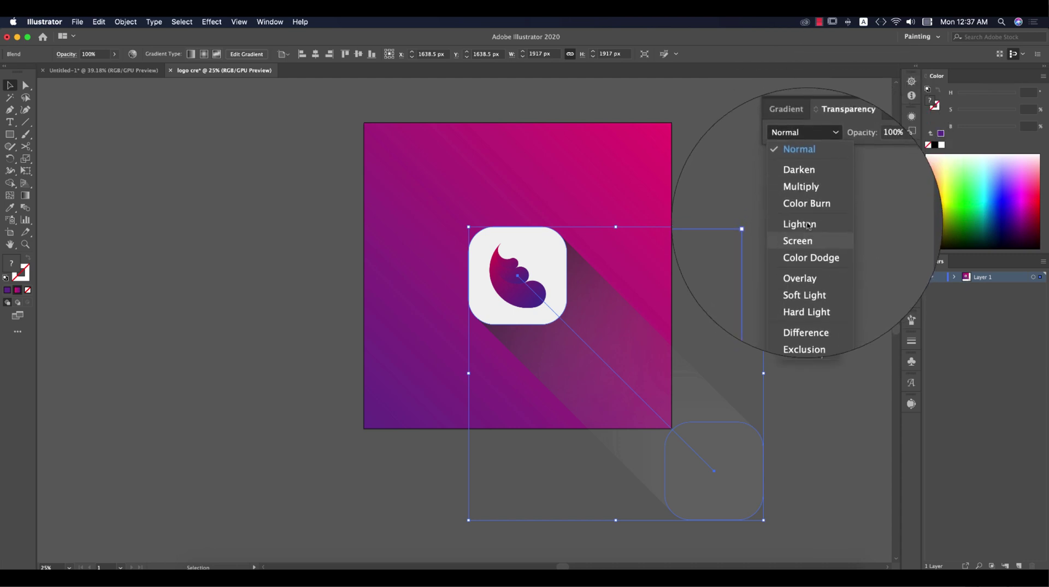
{"action": "left_click", "coordinate": [813, 202]}
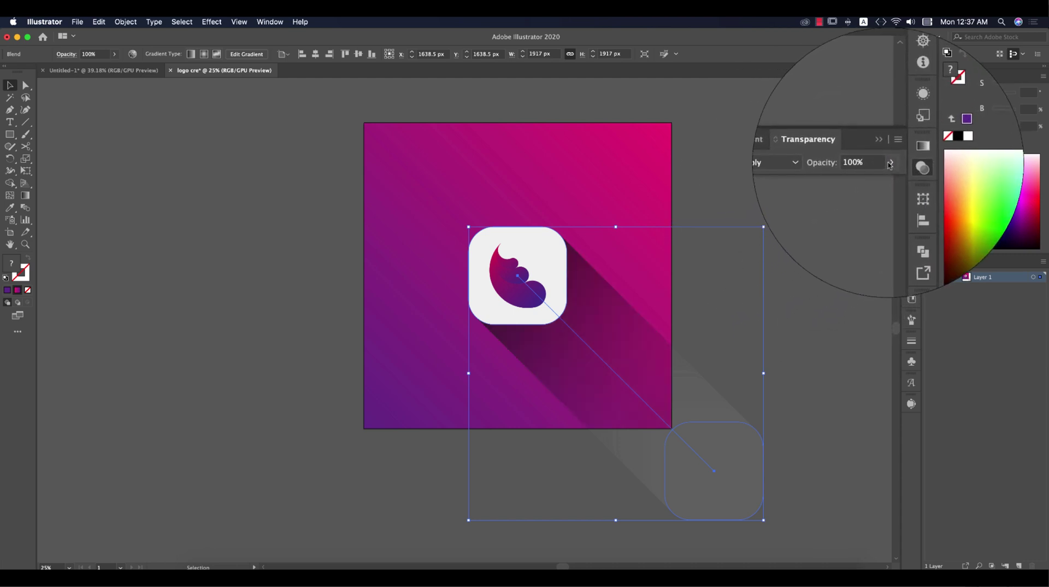
{"action": "left_click", "coordinate": [890, 163]}
{"action": "left_click_drag", "start_coordinate": [890, 174], "coordinate": [872, 177]}
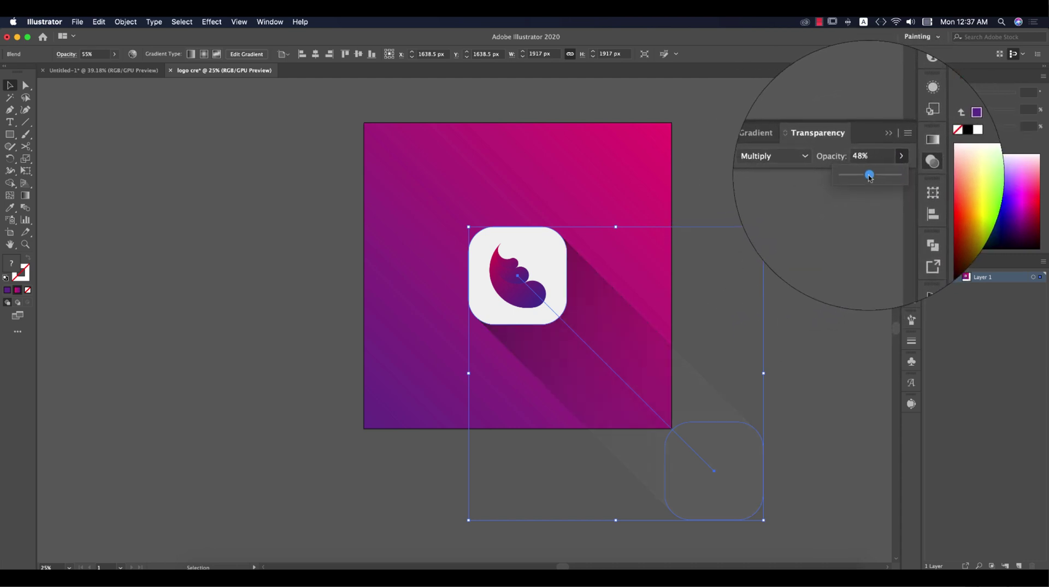
{"action": "left_click", "coordinate": [878, 189]}
{"action": "left_click", "coordinate": [768, 285]}
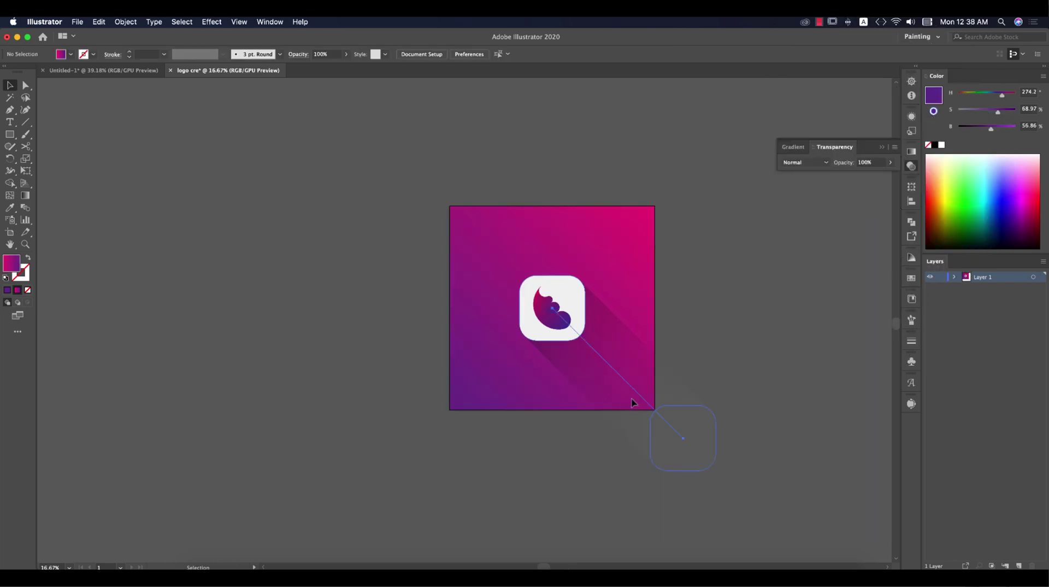
Step: Add a Gaussian Blur to the long shadow blend, previewing it and fine-tuning the radius
{"action": "left_click", "coordinate": [634, 405]}
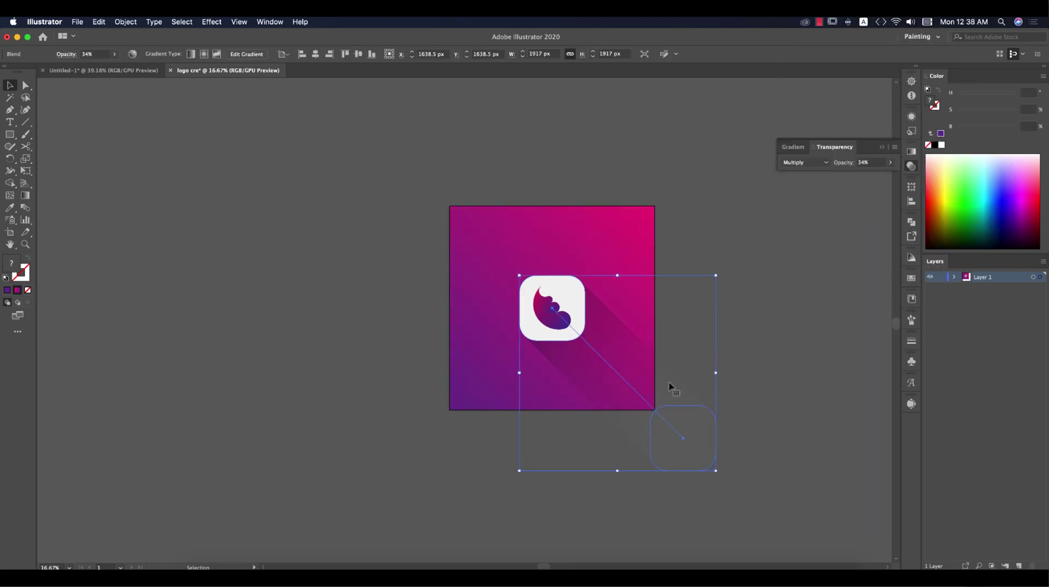
{"action": "left_click", "coordinate": [211, 21]}
{"action": "mouse_move", "coordinate": [257, 217]}
{"action": "key", "text": "Return"}
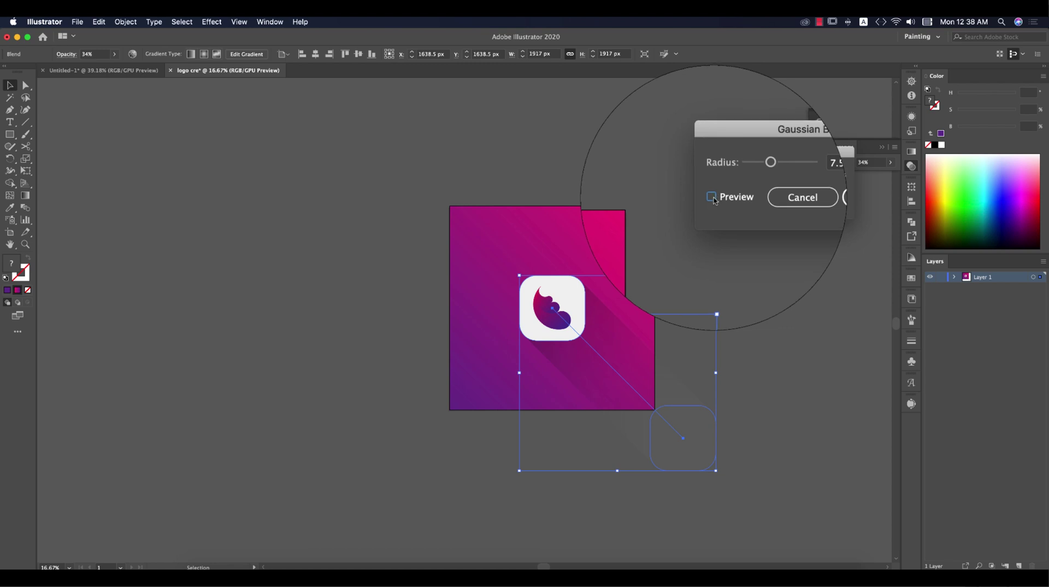
{"action": "left_click", "coordinate": [712, 197]}
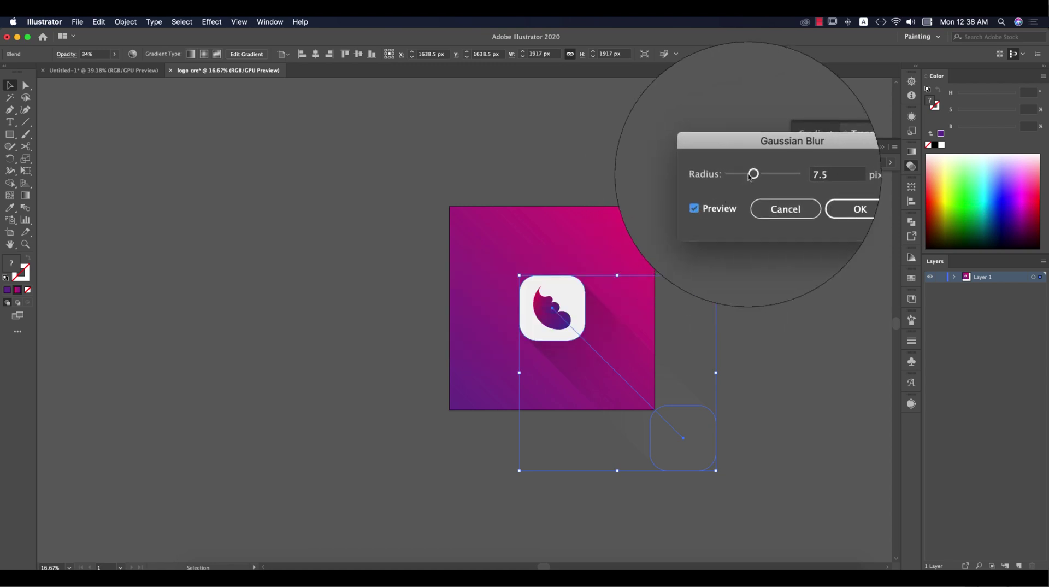
{"action": "left_click_drag", "start_coordinate": [750, 175], "coordinate": [743, 176]}
Step: Confirm the shadow's Gaussian Blur and paste a copy of the background square in front
{"action": "key", "text": "Return"}
{"action": "left_click", "coordinate": [468, 259]}
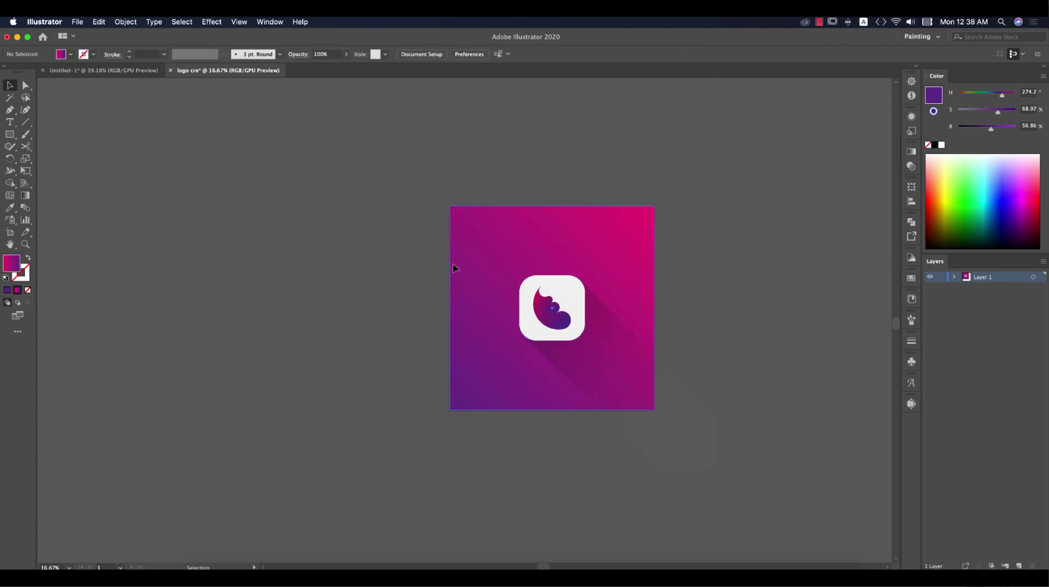
{"action": "left_click", "coordinate": [452, 267]}
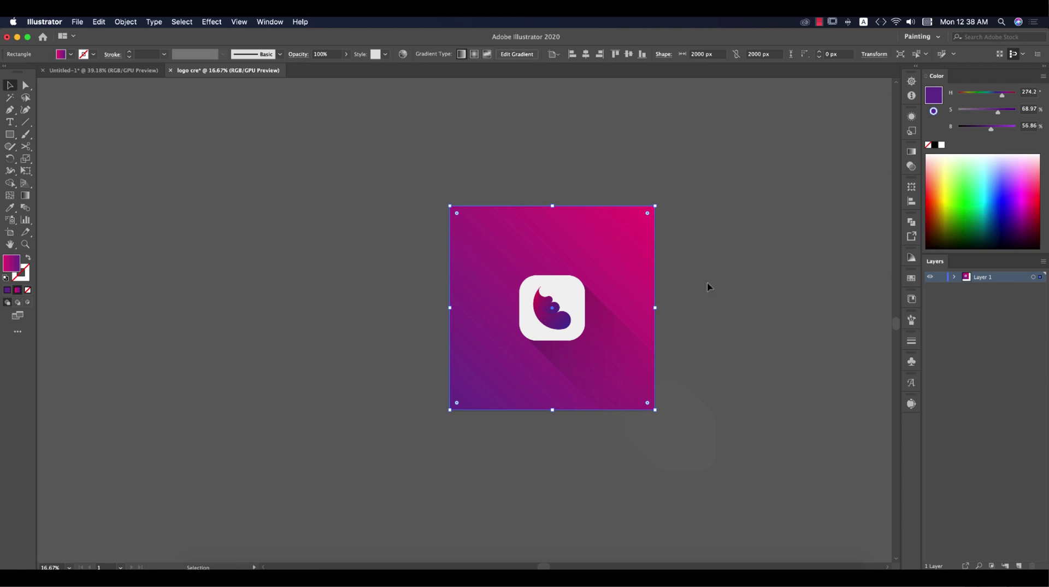
{"action": "key", "text": "super+f"}
Step: Fill the background copy with light grey and lower its opacity to 61%
{"action": "left_click", "coordinate": [70, 53]}
{"action": "left_click", "coordinate": [85, 102]}
{"action": "left_click", "coordinate": [346, 53]}
{"action": "left_click", "coordinate": [347, 54]}
{"action": "left_click_drag", "start_coordinate": [346, 66], "coordinate": [317, 72]}
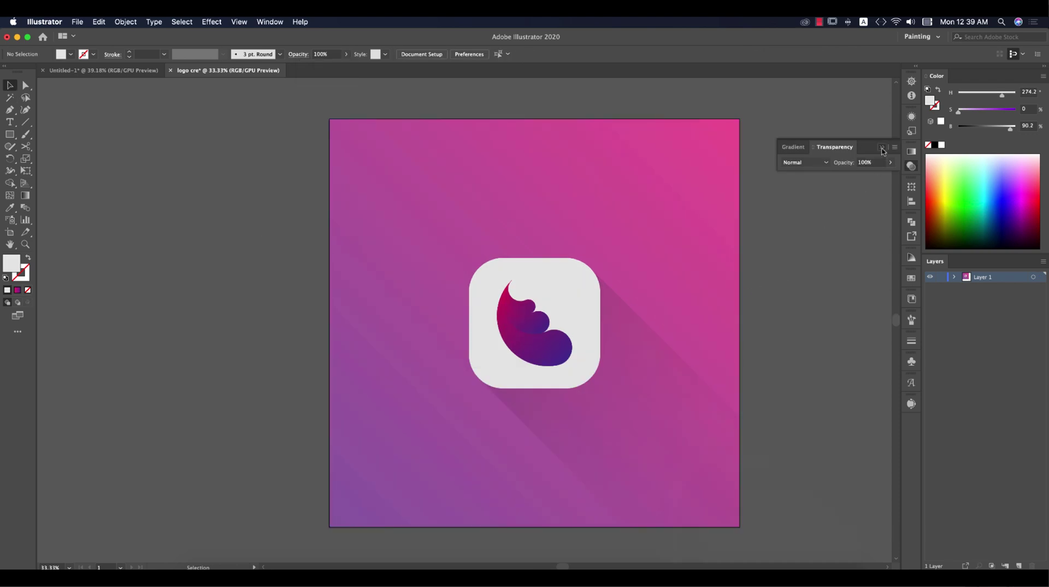
Step: Close the floating Gradient/Transparency panel group to leave the finished icon in view
{"action": "left_click", "coordinate": [882, 147]}
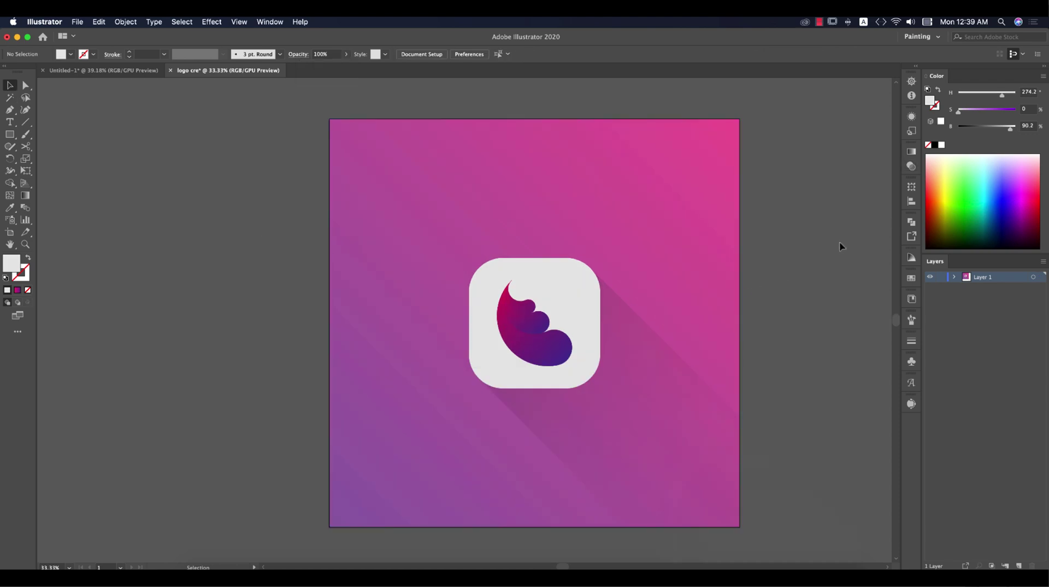